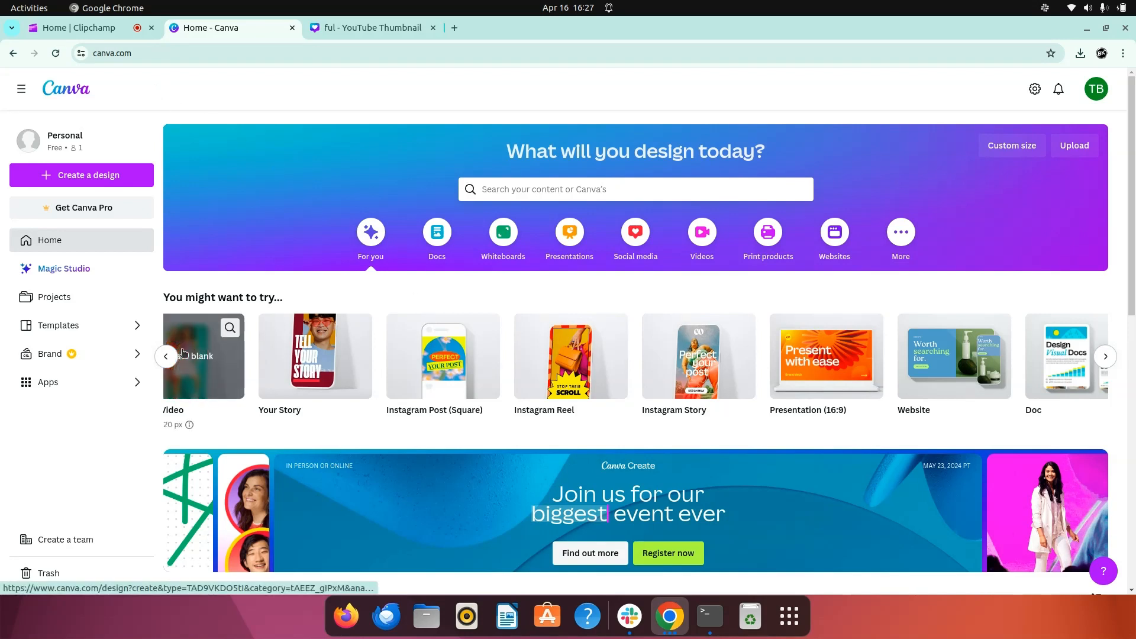
- Create a blank YouTube Thumbnail design and paste the copied cut-out photo of the woman onto the page
{"action": "left_click", "coordinate": [165, 356]}
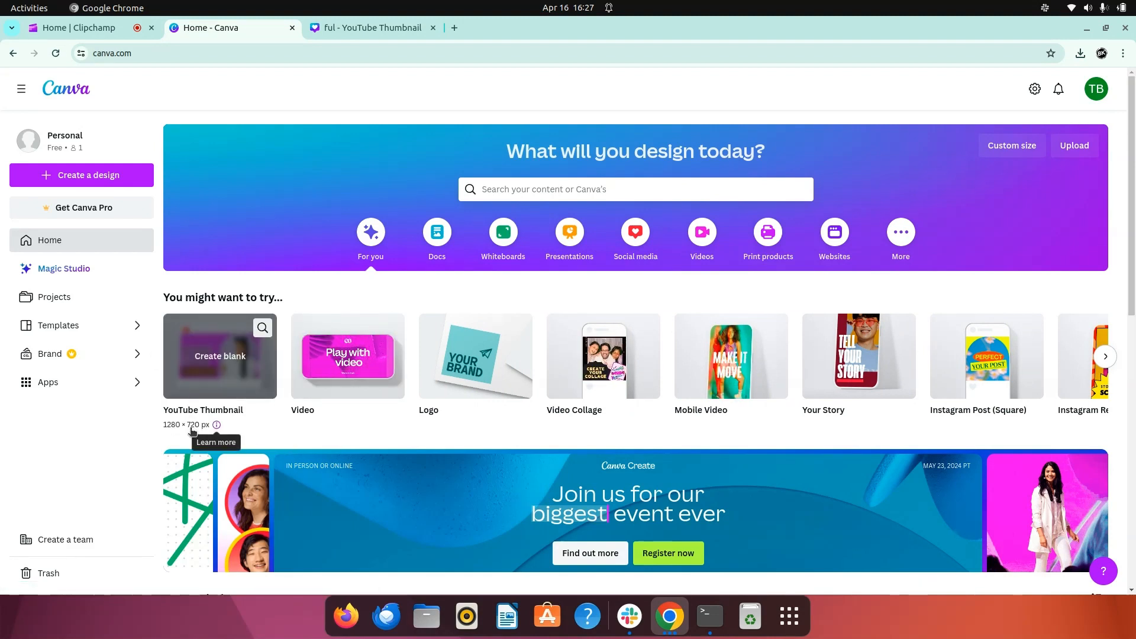
{"action": "left_click", "coordinate": [216, 381]}
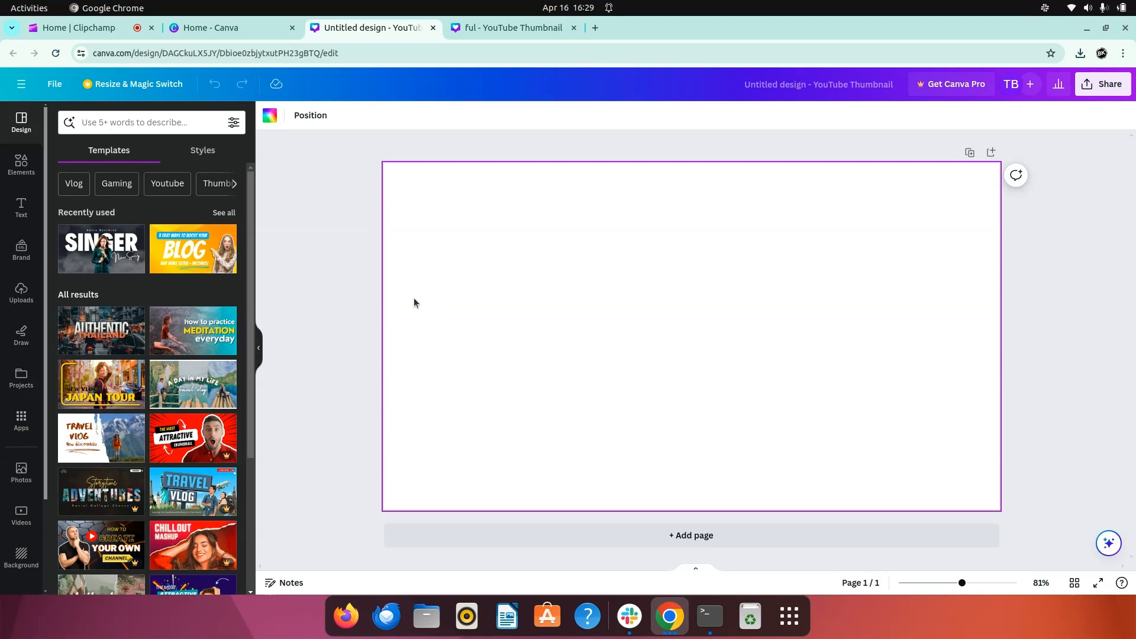
{"action": "right_click", "coordinate": [414, 302]}
{"action": "left_click", "coordinate": [456, 336]}
{"action": "left_click", "coordinate": [716, 314]}
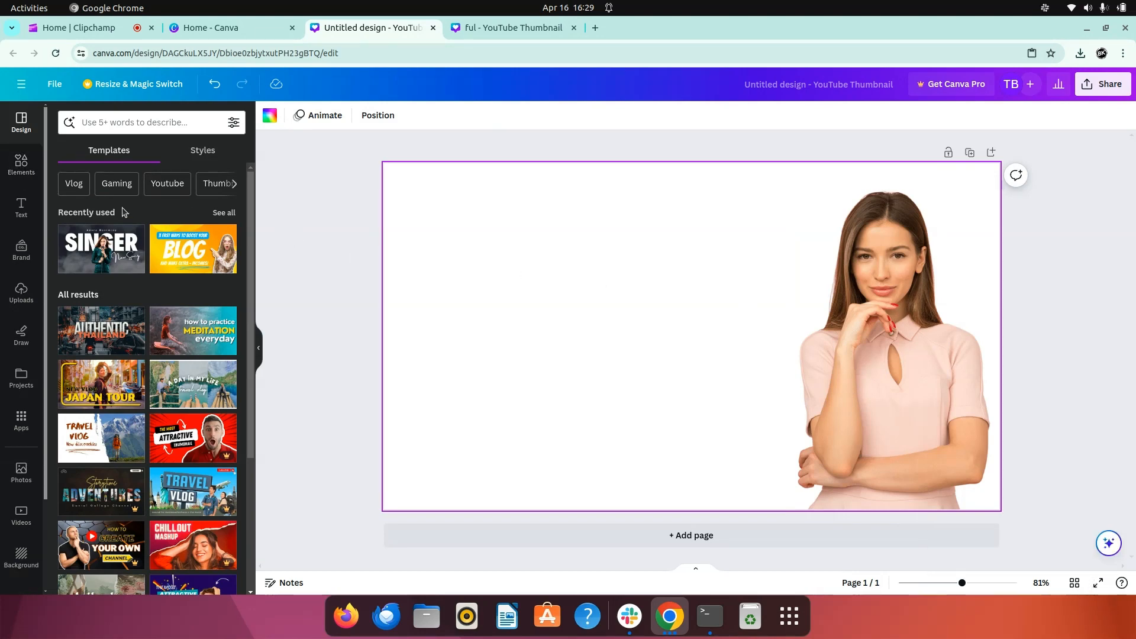
- Add a square shape to the lower-left part of the page and rotate it clockwise into a slanted position
{"action": "left_click", "coordinate": [21, 164]}
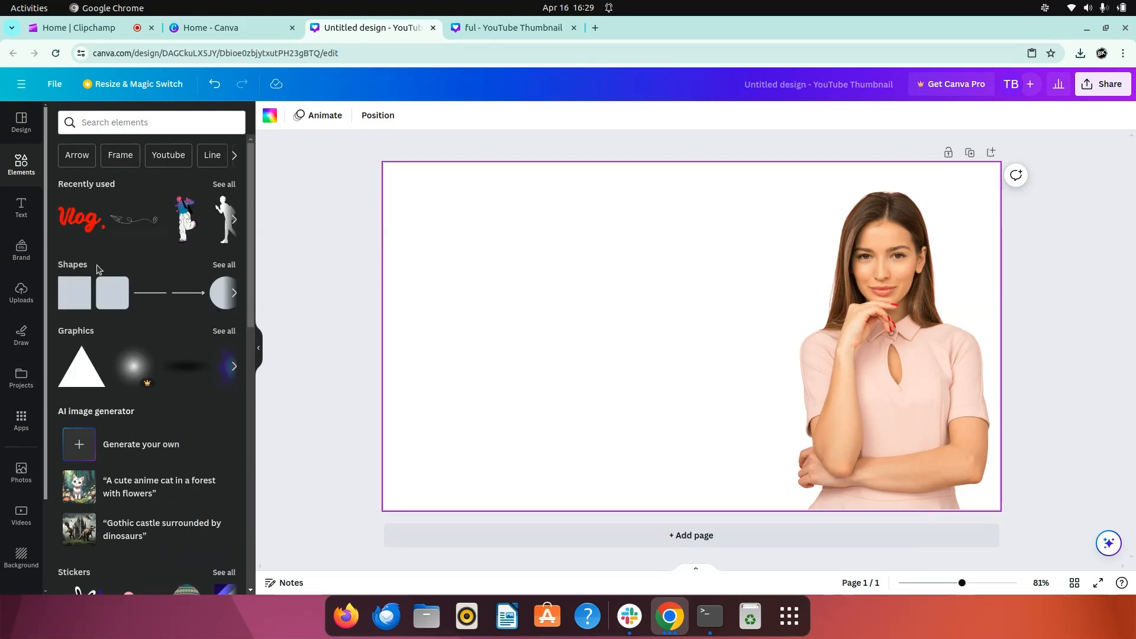
{"action": "left_click", "coordinate": [233, 267]}
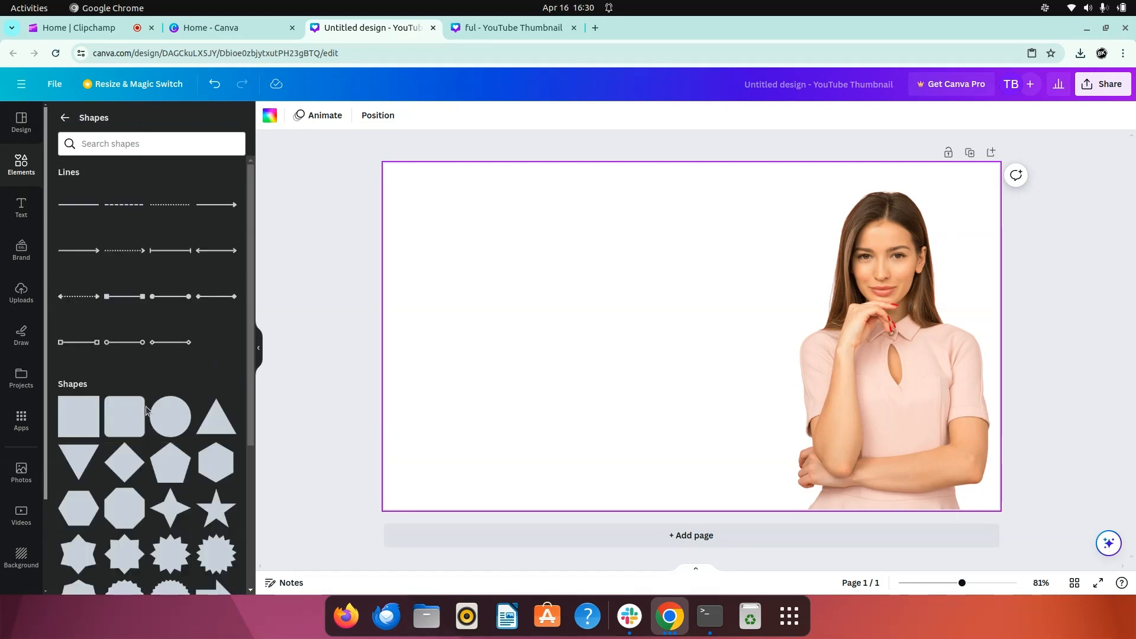
{"action": "scroll", "coordinate": [147, 410], "scroll_direction": "down", "scroll_amount": 1}
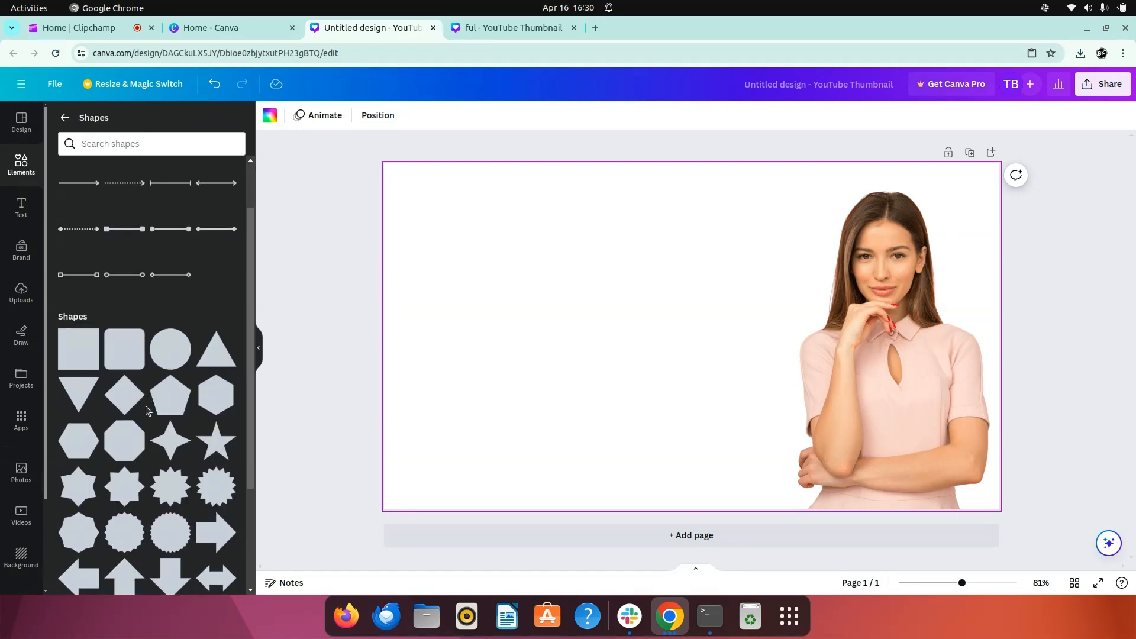
{"action": "left_click", "coordinate": [77, 347]}
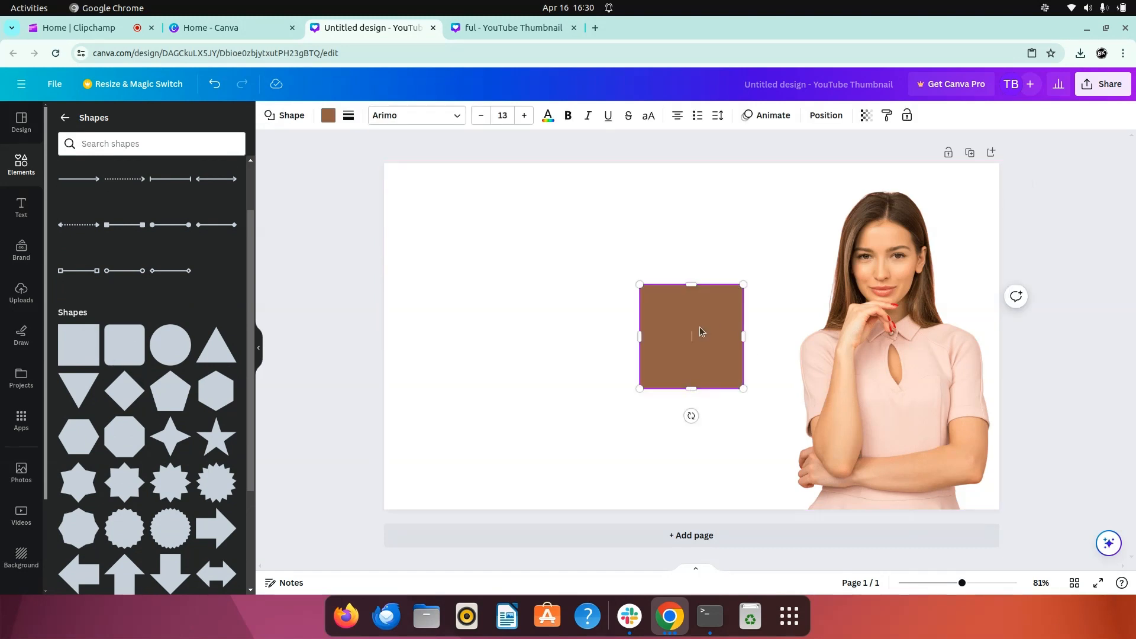
{"action": "left_click_drag", "start_coordinate": [700, 332], "coordinate": [521, 386]}
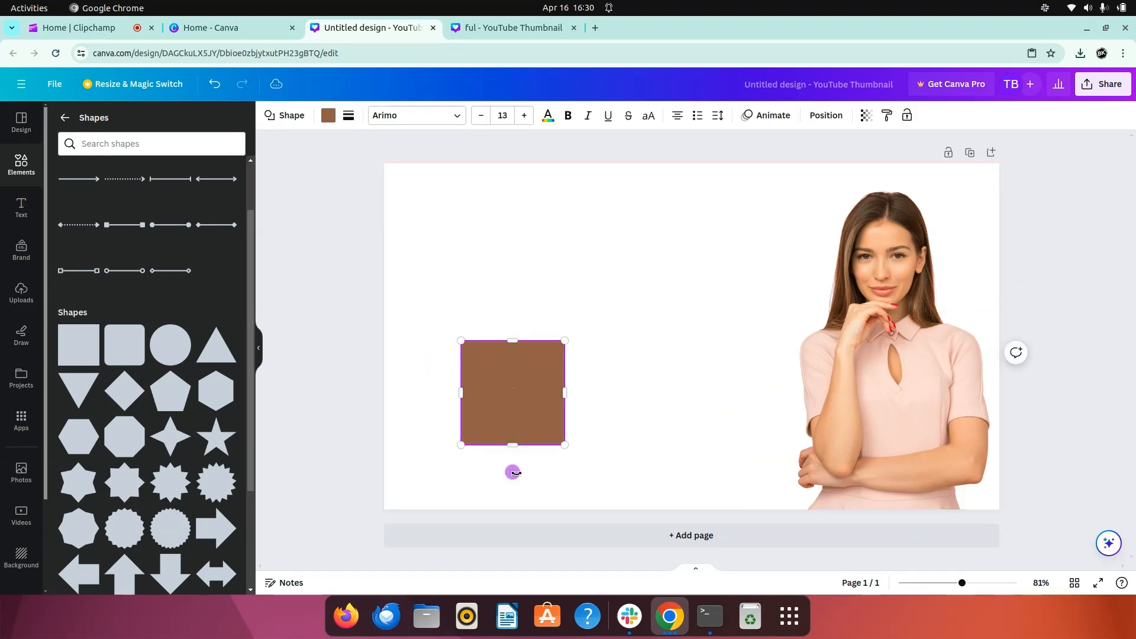
{"action": "left_click_drag", "start_coordinate": [512, 469], "coordinate": [578, 468]}
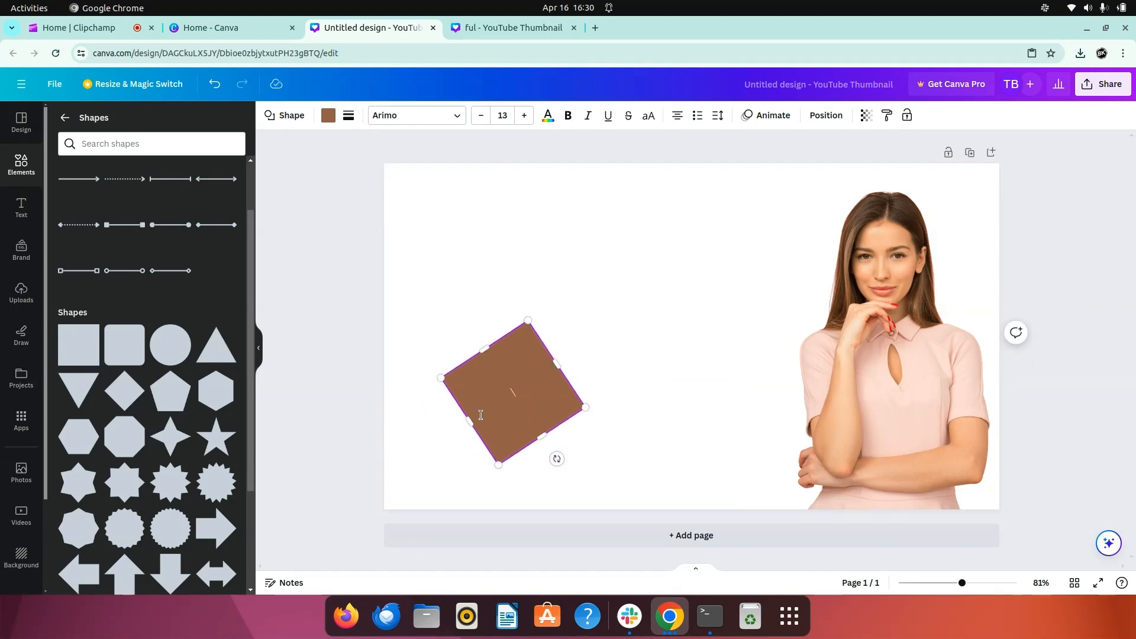
{"action": "left_click", "coordinate": [703, 469]}
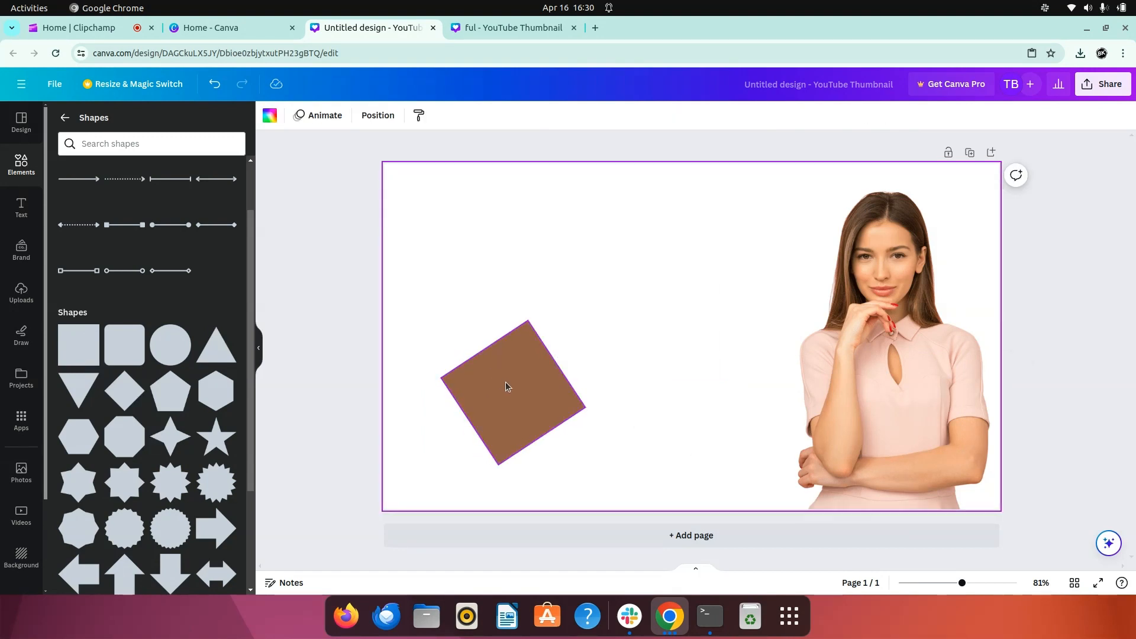
- Enlarge the rotated square and shift it partly off the page's left edge so its slanted side crosses the page
{"action": "left_click_drag", "start_coordinate": [506, 387], "coordinate": [405, 467]}
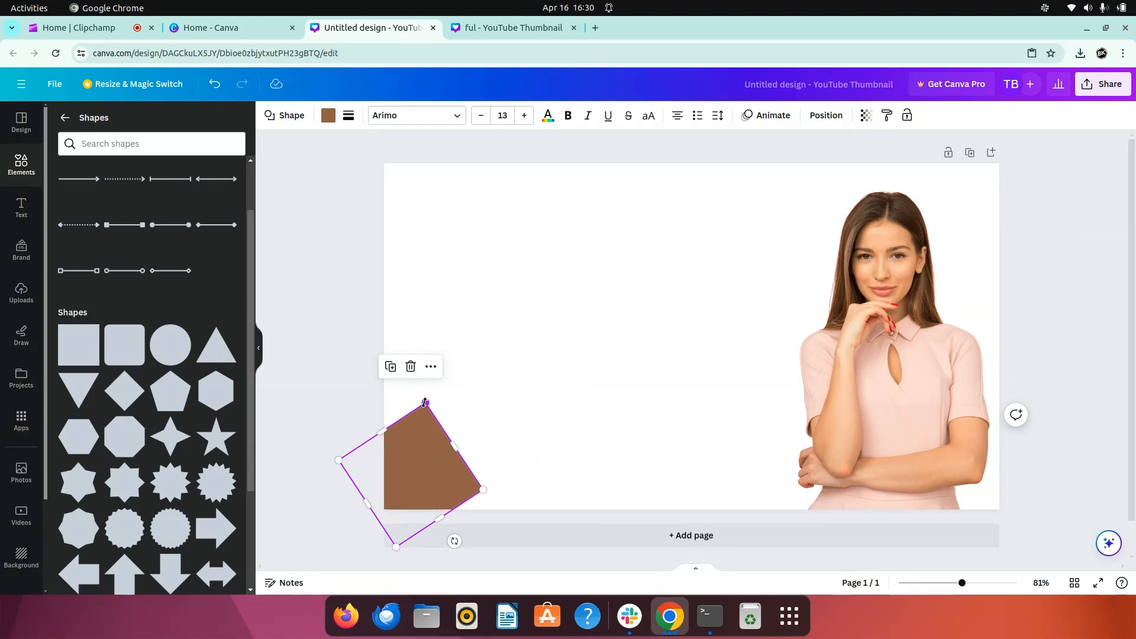
{"action": "left_click_drag", "start_coordinate": [425, 402], "coordinate": [498, 257]}
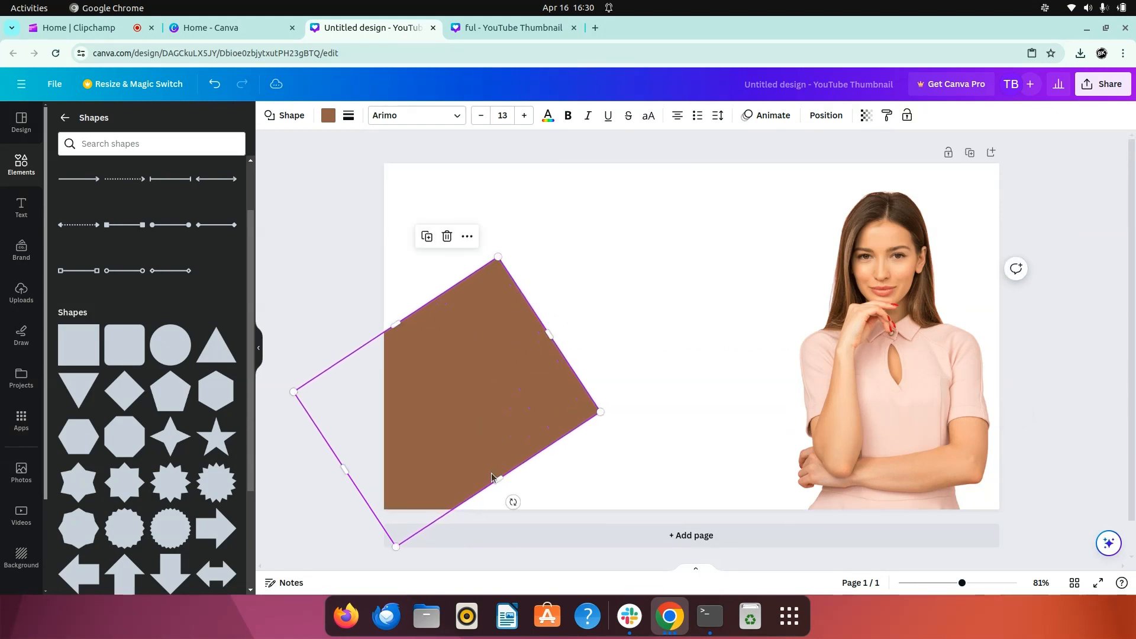
{"action": "left_click_drag", "start_coordinate": [493, 478], "coordinate": [599, 554]}
{"action": "left_click_drag", "start_coordinate": [508, 407], "coordinate": [385, 355]}
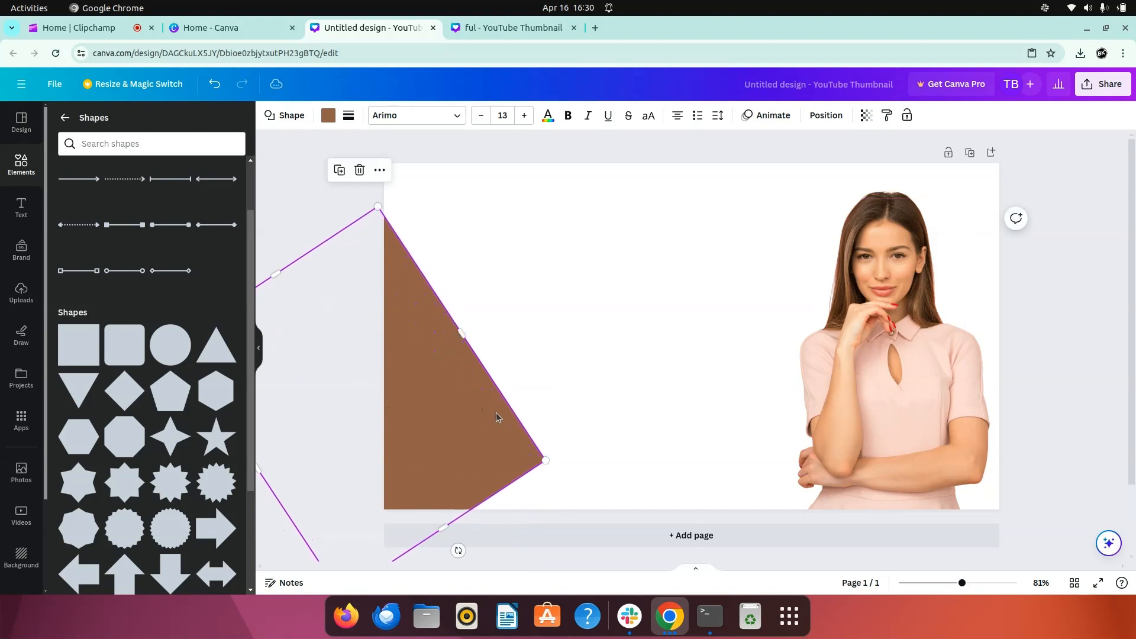
{"action": "left_click_drag", "start_coordinate": [546, 461], "coordinate": [626, 525]}
{"action": "left_click", "coordinate": [632, 411]}
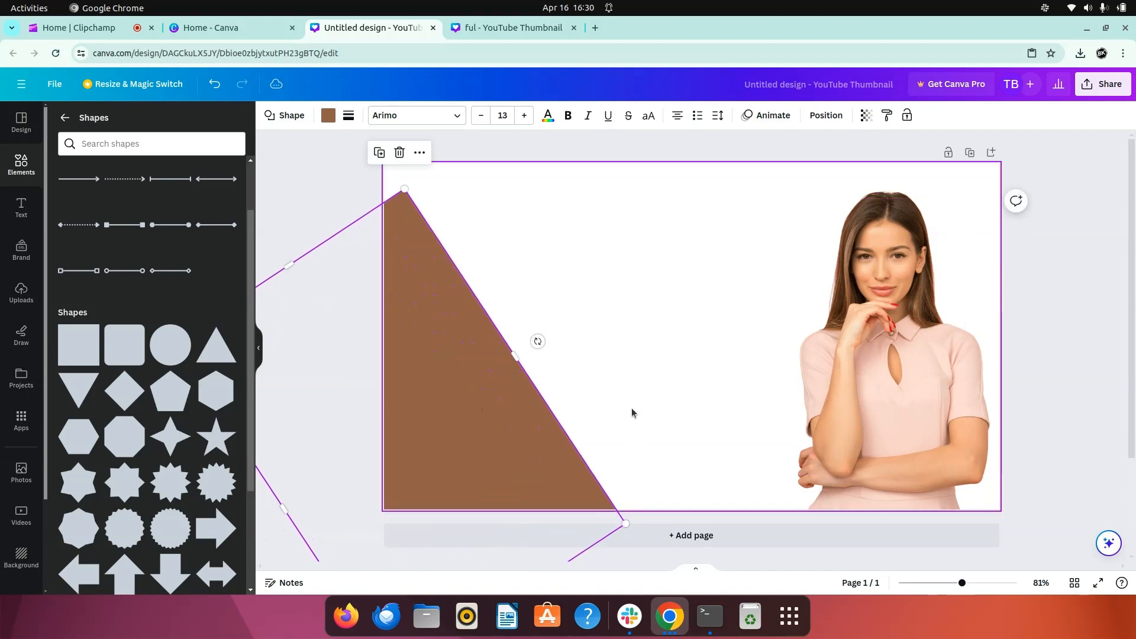
- Extend the slanted shape's upper side and nudge it so its diagonal edge starts at the page's top-left corner
{"action": "left_click", "coordinate": [443, 240]}
{"action": "left_click_drag", "start_coordinate": [290, 261], "coordinate": [267, 230]}
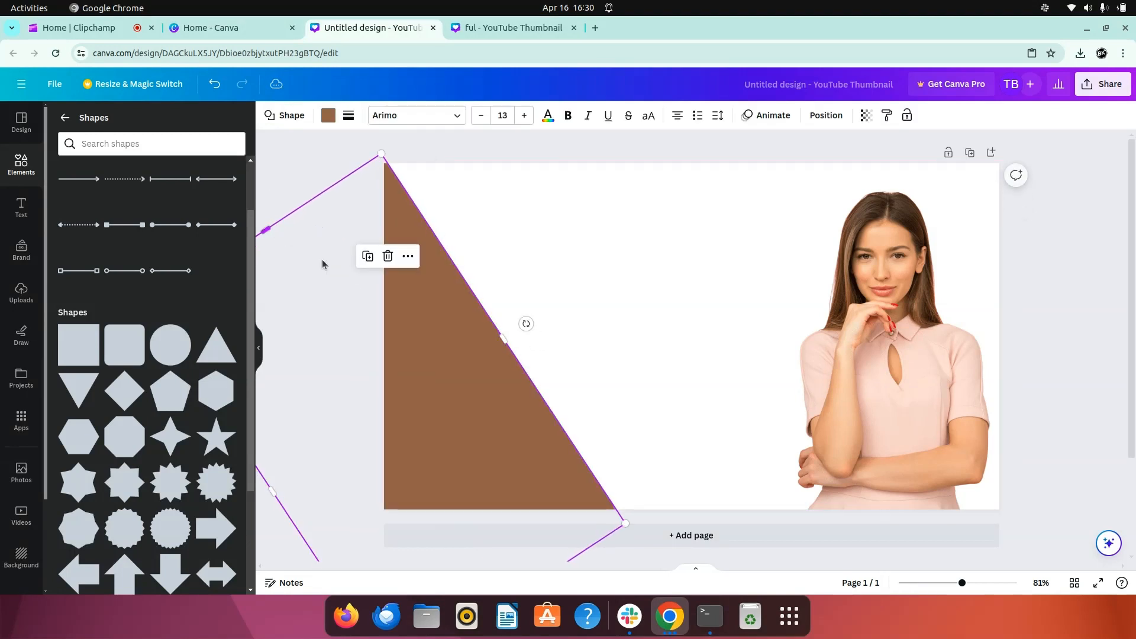
{"action": "left_click_drag", "start_coordinate": [447, 332], "coordinate": [437, 329]}
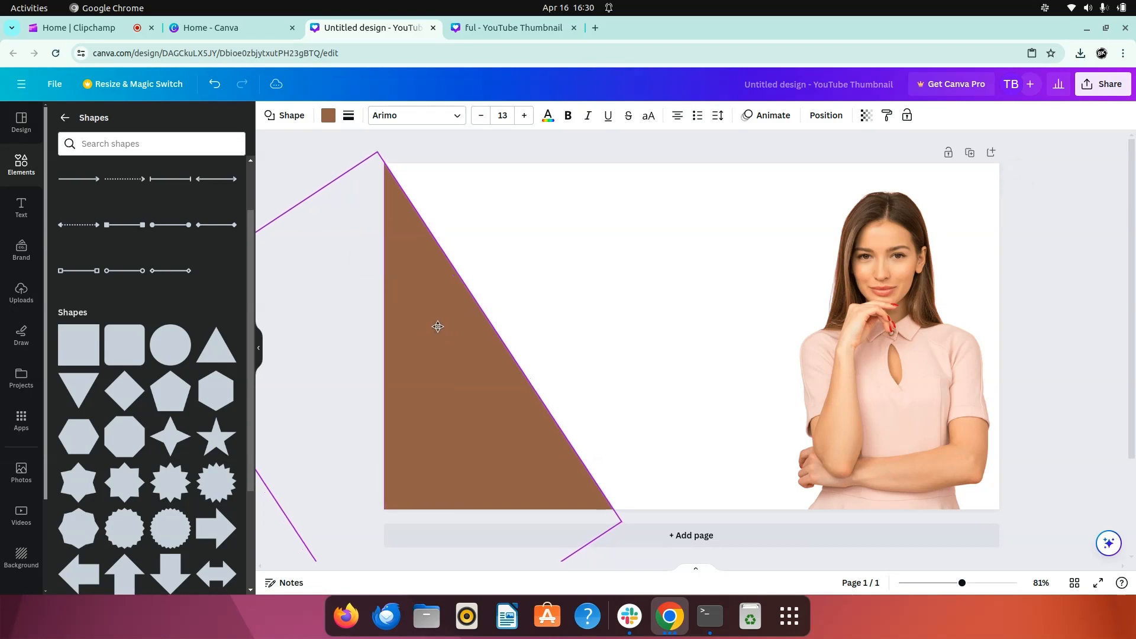
{"action": "left_click", "coordinate": [616, 279]}
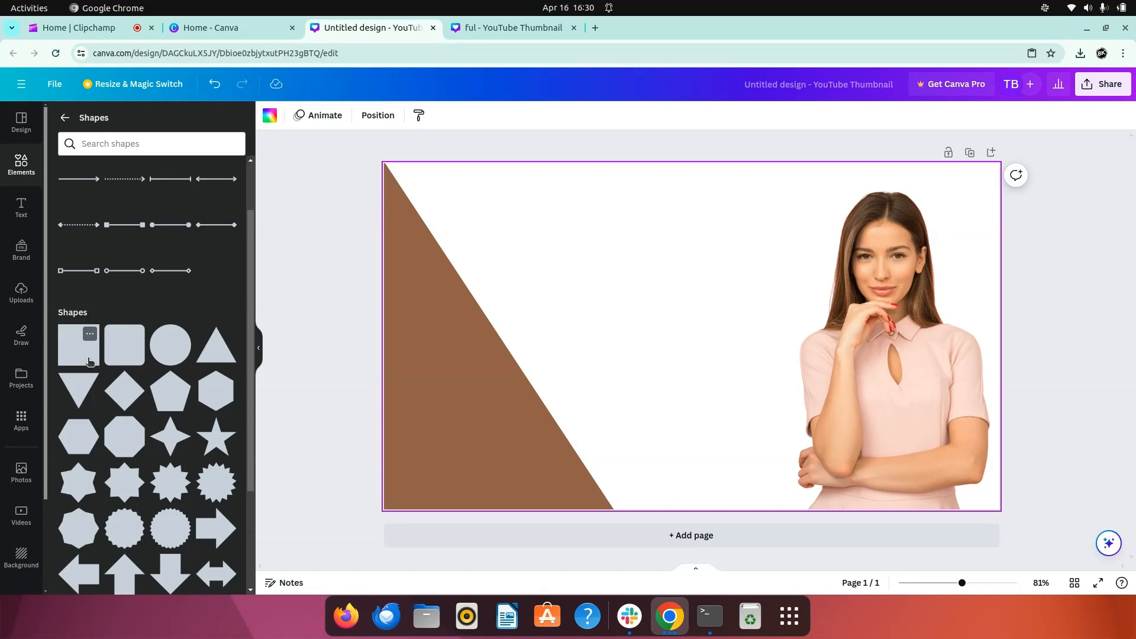
- Add a second square at the page's right edge and stretch it into a wider full-height vertical band
{"action": "left_click", "coordinate": [78, 345]}
{"action": "left_click_drag", "start_coordinate": [683, 325], "coordinate": [964, 205]}
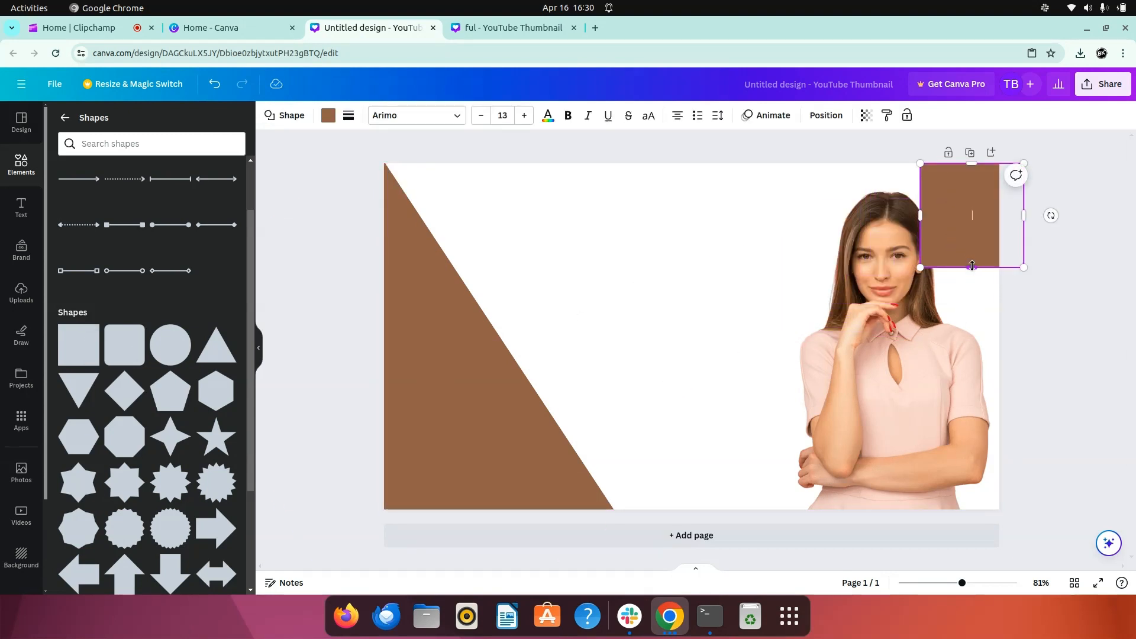
{"action": "left_click_drag", "start_coordinate": [973, 265], "coordinate": [965, 509]}
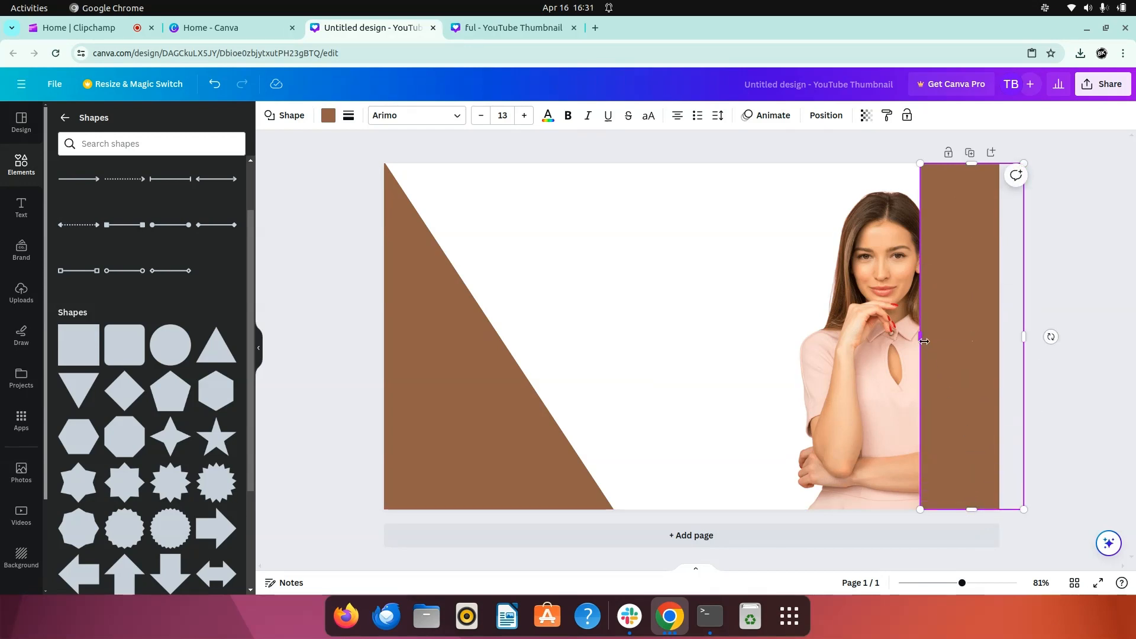
{"action": "left_click_drag", "start_coordinate": [924, 341], "coordinate": [887, 348]}
{"action": "left_click", "coordinate": [965, 291]}
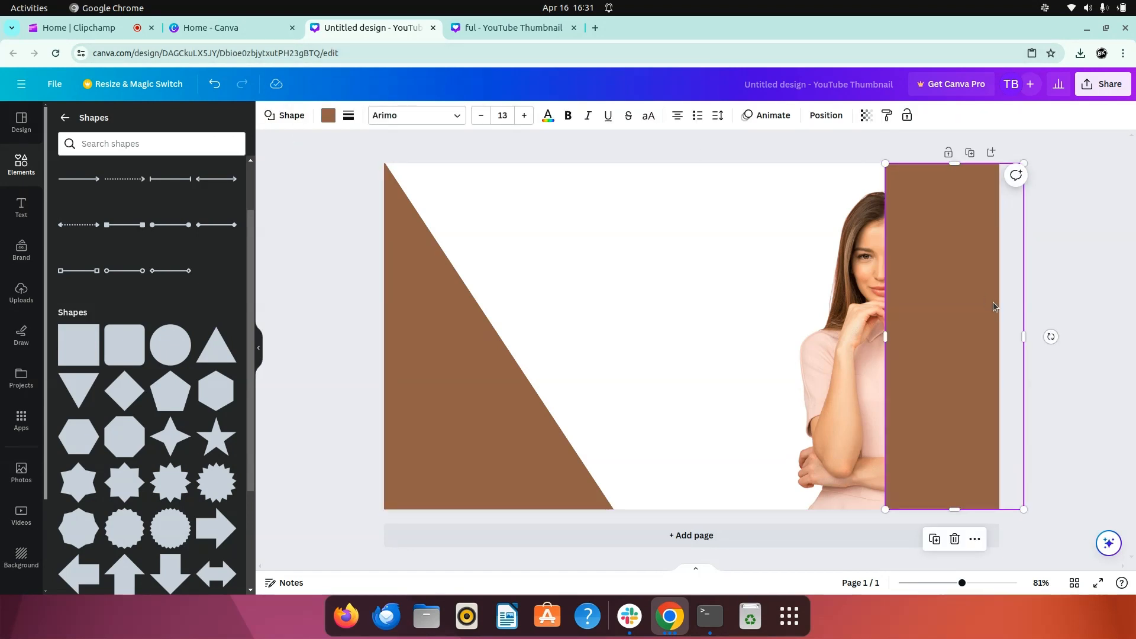
- Fill the vertical band at the page's right edge with the light green default solid color
{"action": "left_click", "coordinate": [327, 116]}
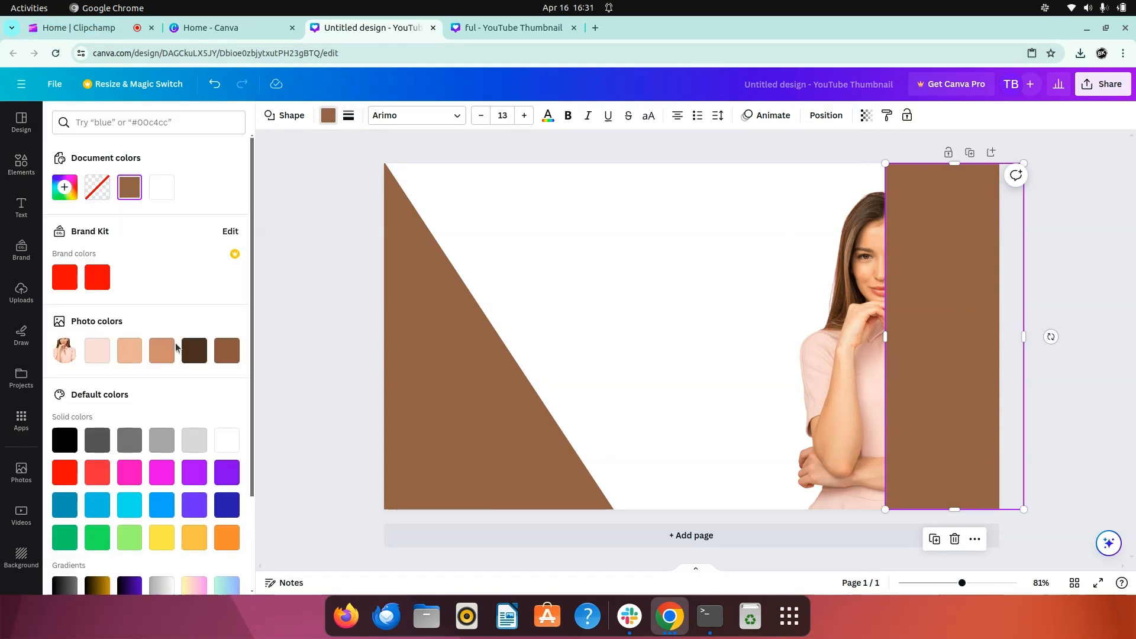
{"action": "left_click", "coordinate": [132, 540]}
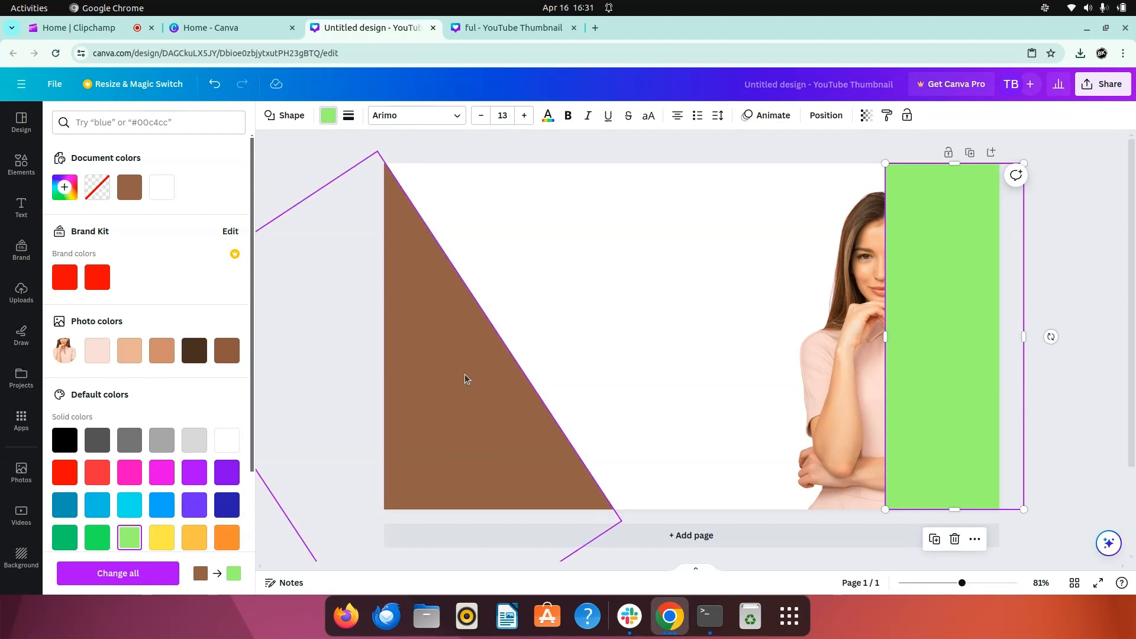
{"action": "left_click", "coordinate": [693, 277]}
- Recolor the slanted shape on the page's left side, trying orange and settling on the lighter yellow-orange default color
{"action": "left_click", "coordinate": [474, 342]}
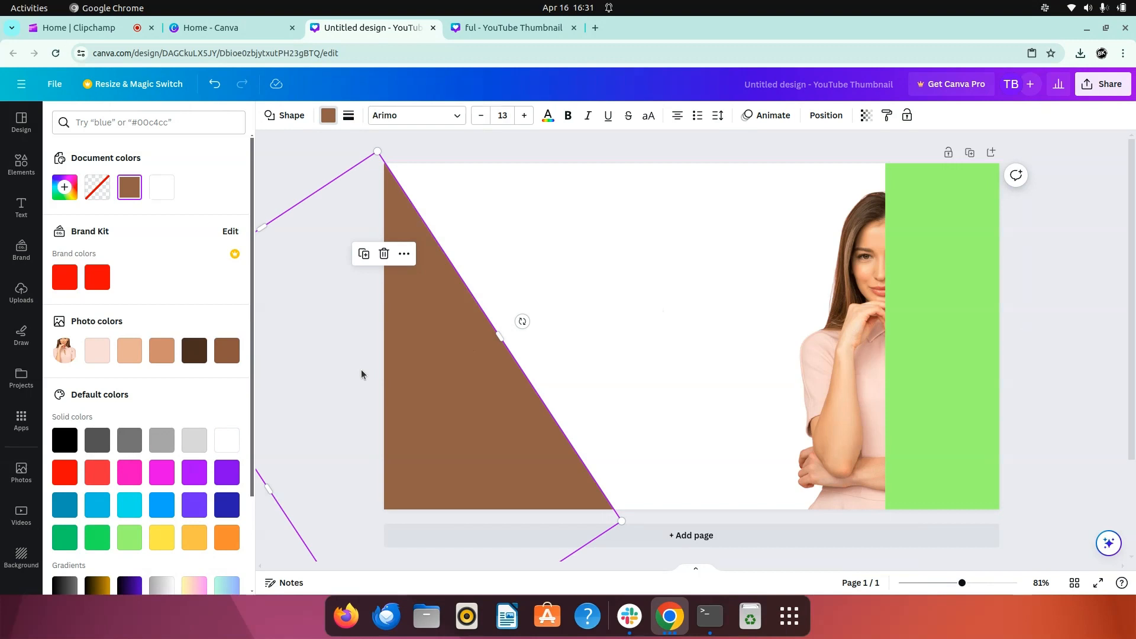
{"action": "left_click", "coordinate": [222, 537]}
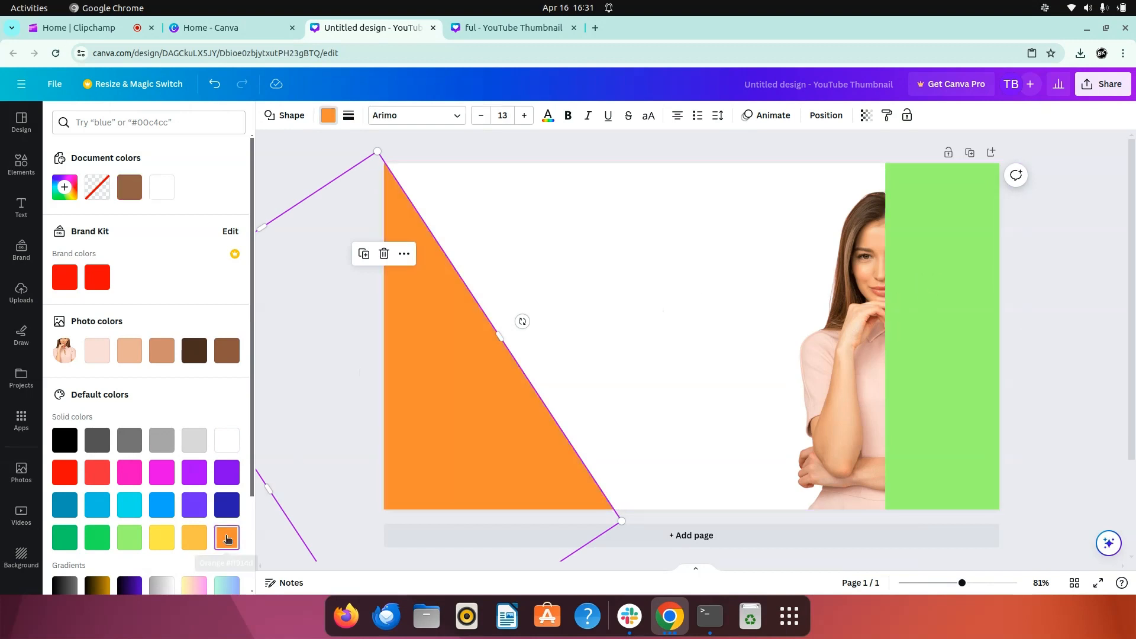
{"action": "left_click", "coordinate": [194, 537]}
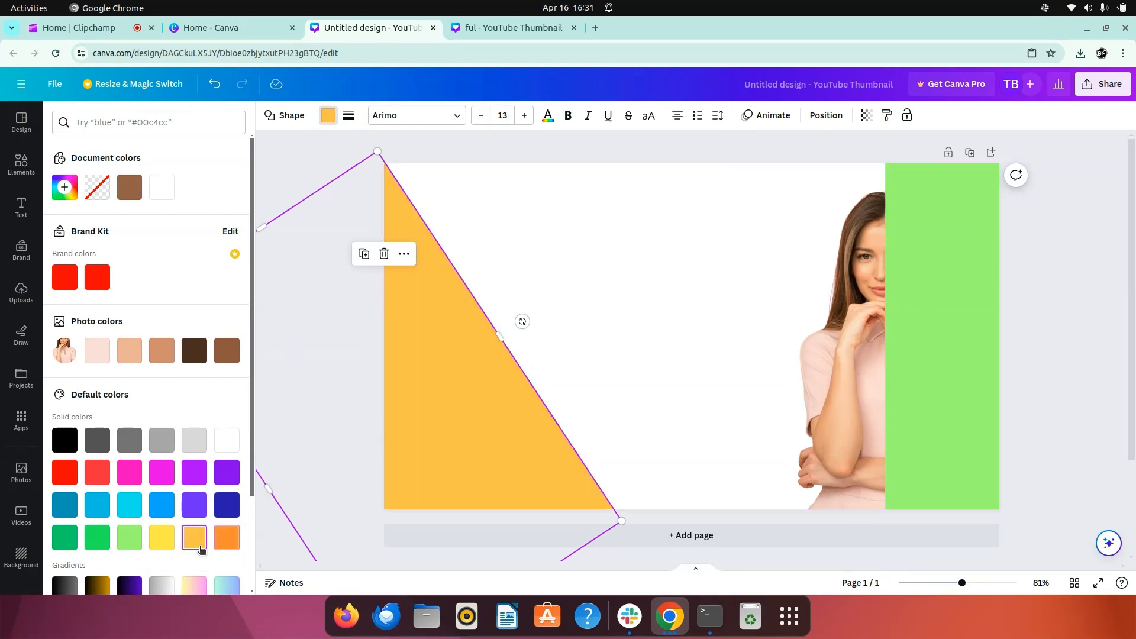
{"action": "left_click", "coordinate": [758, 238]}
- Bring the woman's photo forward in front of the green band and nudge it slightly to the right
{"action": "left_click", "coordinate": [855, 357]}
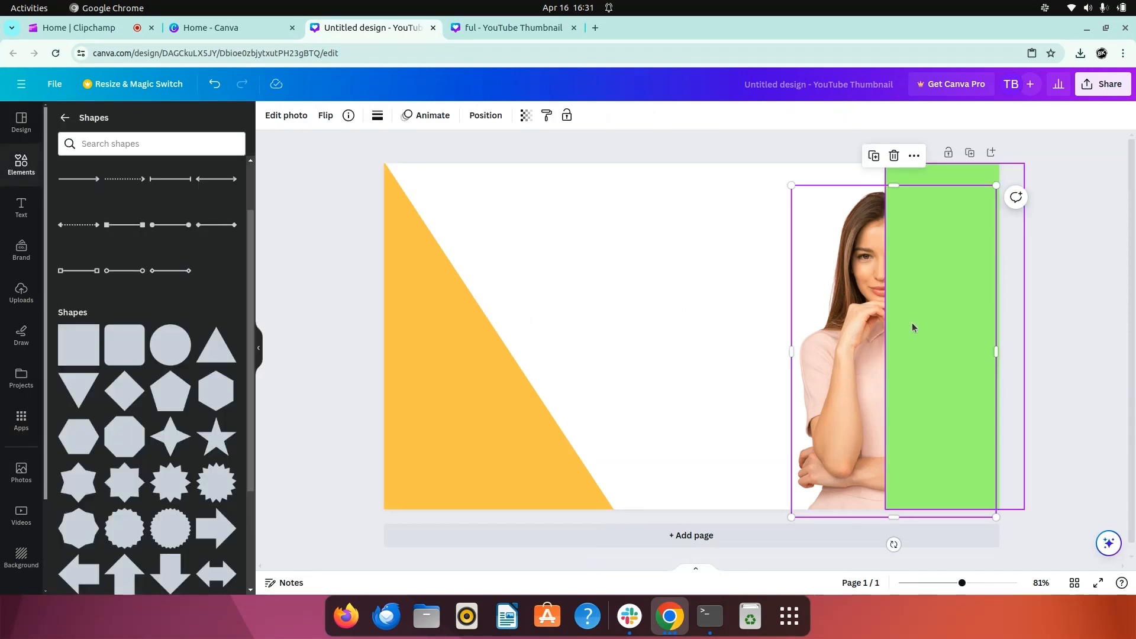
{"action": "right_click", "coordinate": [839, 329]}
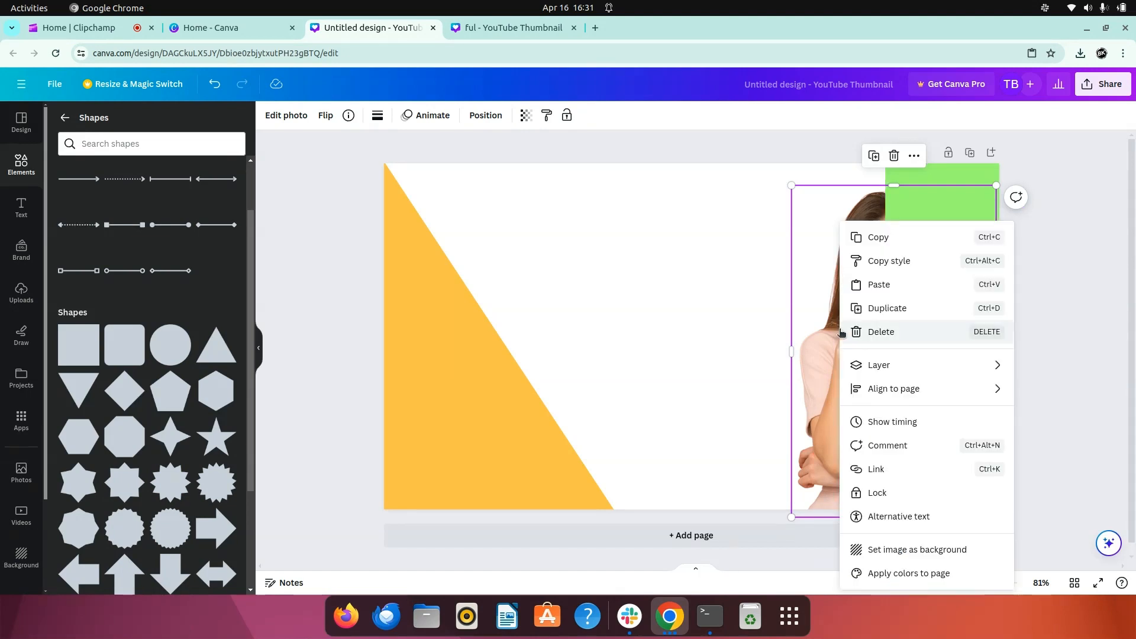
{"action": "mouse_move", "coordinate": [877, 369]}
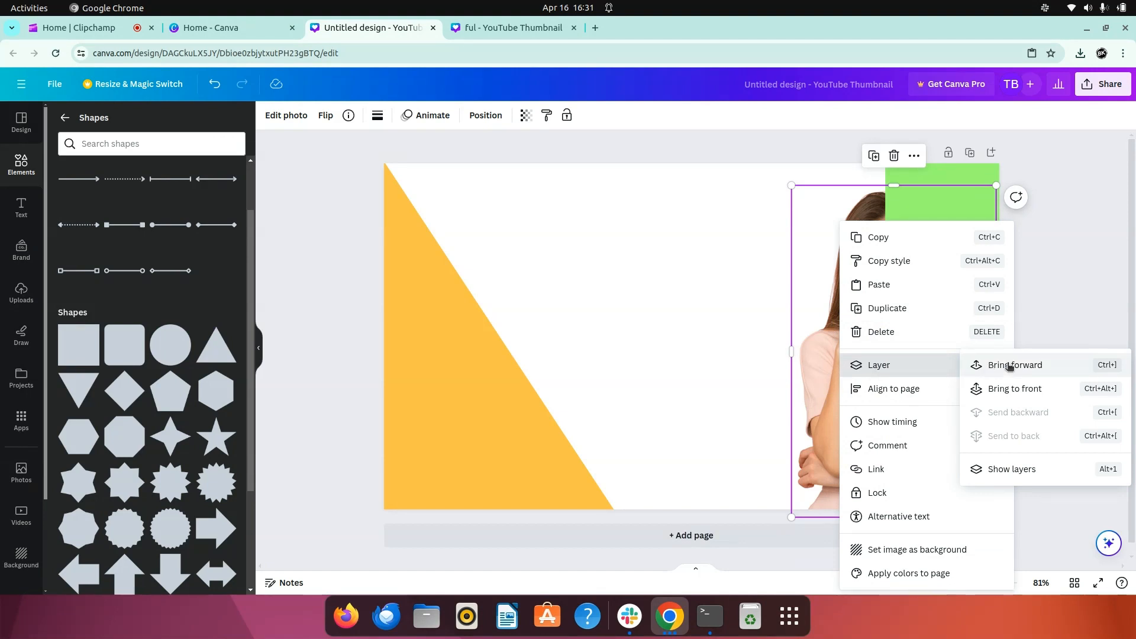
{"action": "left_click", "coordinate": [1029, 365]}
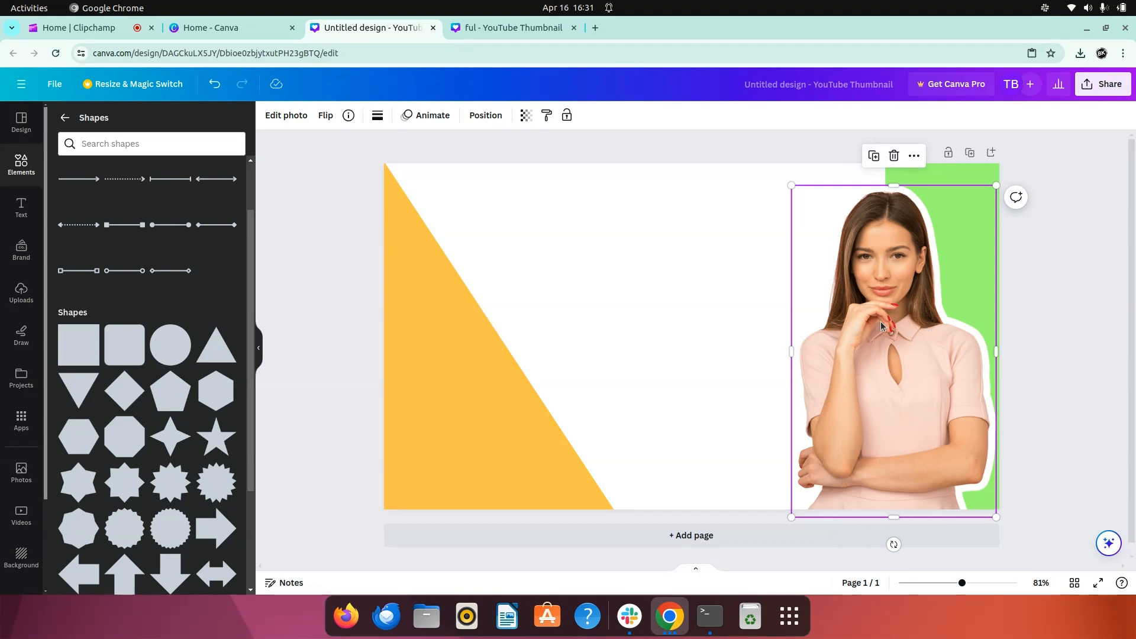
{"action": "mouse_move", "coordinate": [882, 326]}
{"action": "left_mouse_down"}
{"action": "mouse_move", "coordinate": [862, 321]}
{"action": "mouse_move", "coordinate": [883, 322]}
{"action": "left_mouse_up"}
{"action": "left_click", "coordinate": [1072, 290]}
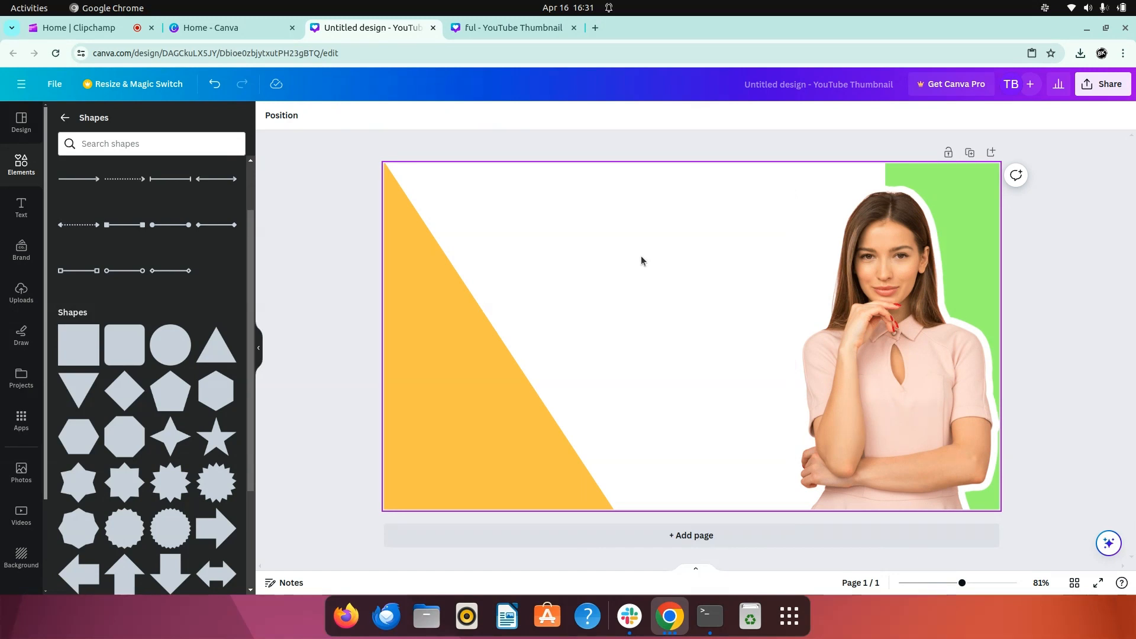
- Search Google Images for "youtube logo" in a new browser tab and open the Wikimedia Commons 2013-2015 YouTube logo
{"action": "left_click", "coordinate": [596, 27]}
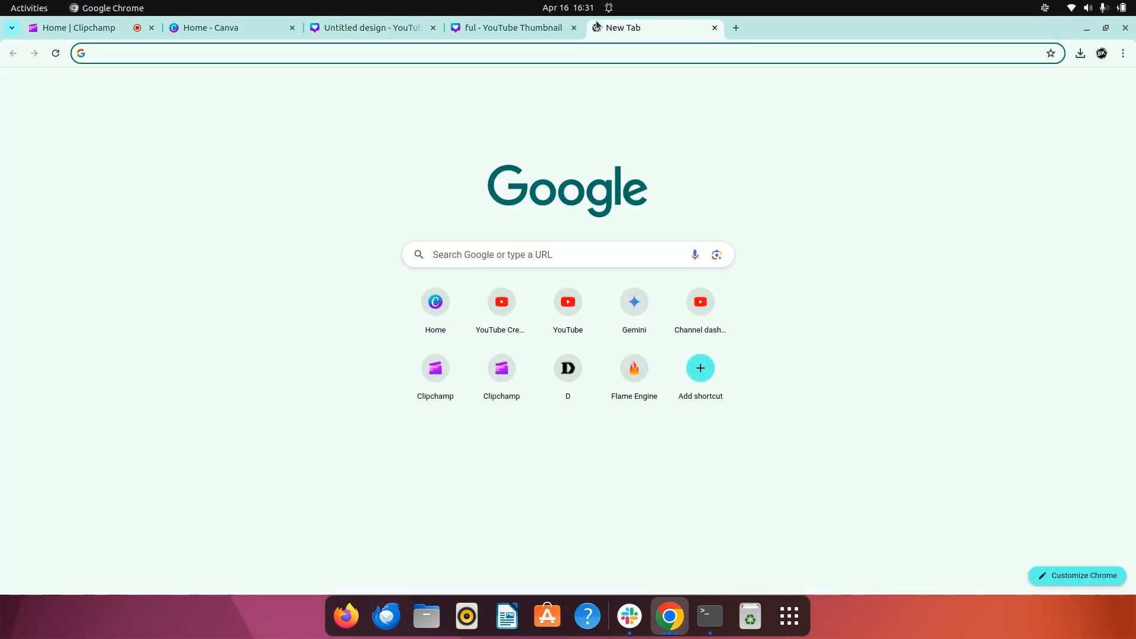
{"action": "type", "text": "tu"}
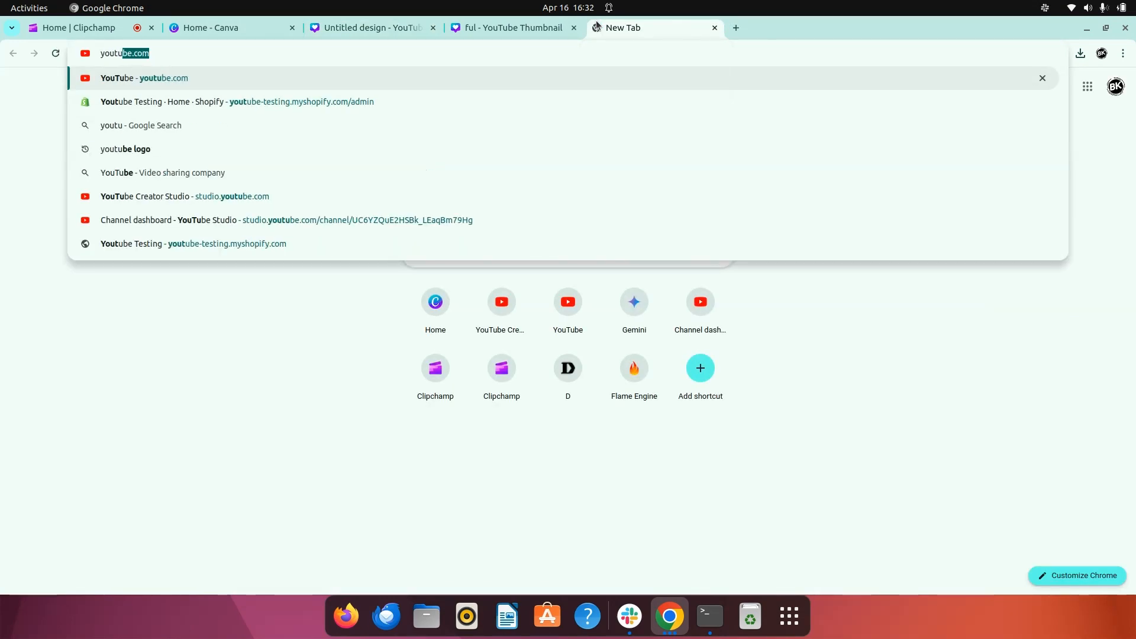
{"action": "type", "text": "be logo"}
{"action": "key", "text": "Return"}
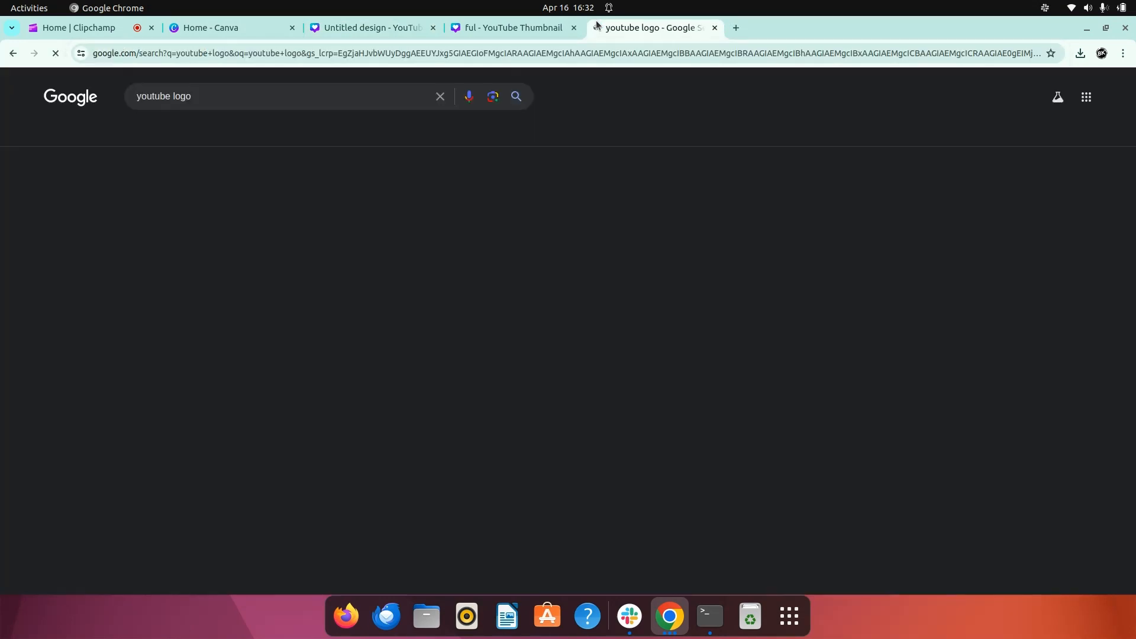
{"action": "left_click", "coordinate": [178, 134]}
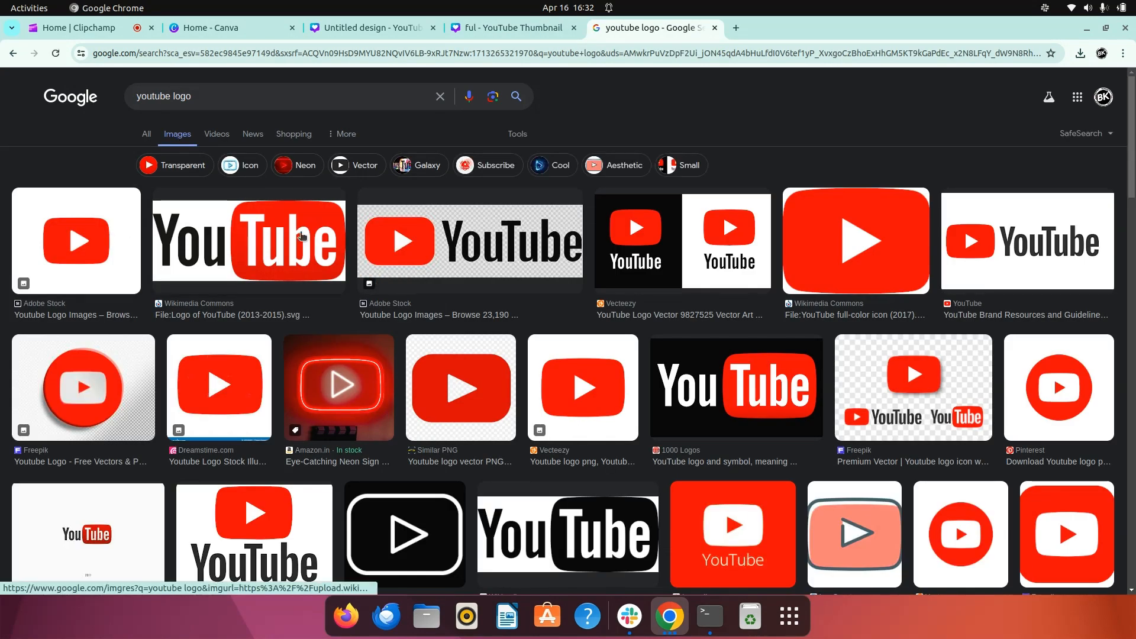
{"action": "left_click", "coordinate": [231, 250]}
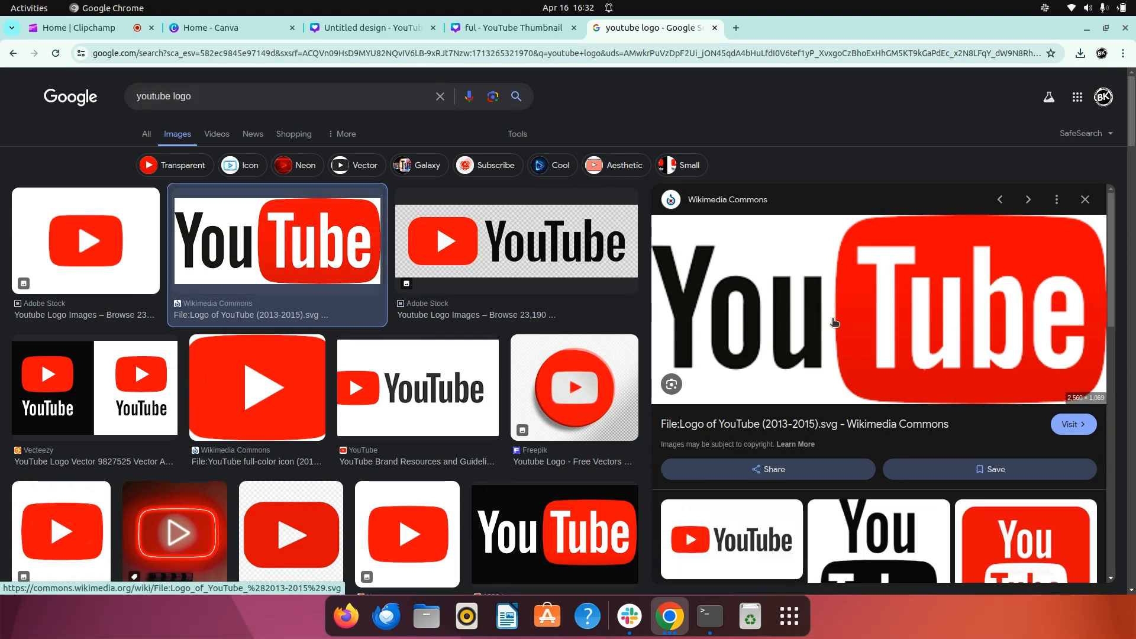
{"action": "left_click", "coordinate": [764, 289]}
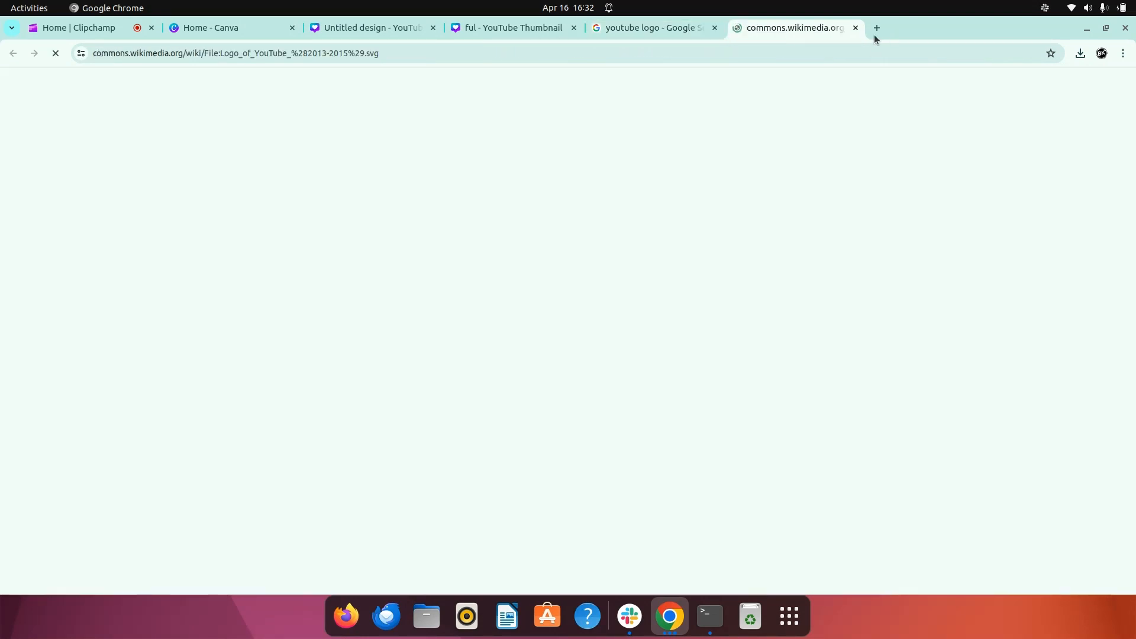
{"action": "left_click", "coordinate": [855, 27]}
{"action": "right_click", "coordinate": [749, 308]}
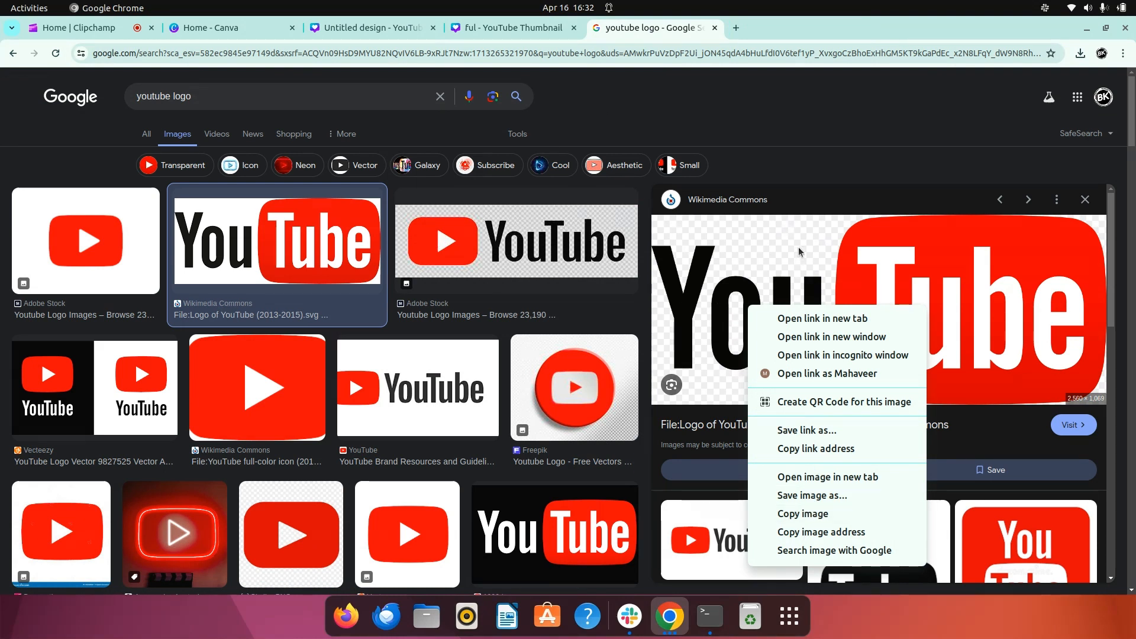
{"action": "left_click", "coordinate": [819, 142]}
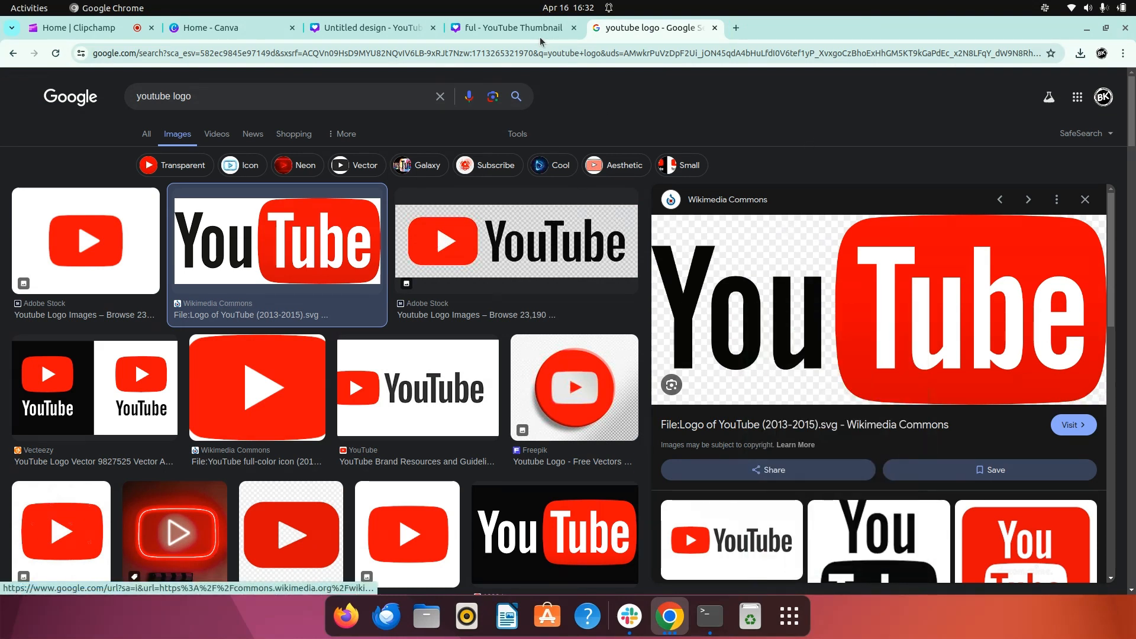
{"action": "left_click", "coordinate": [378, 30]}
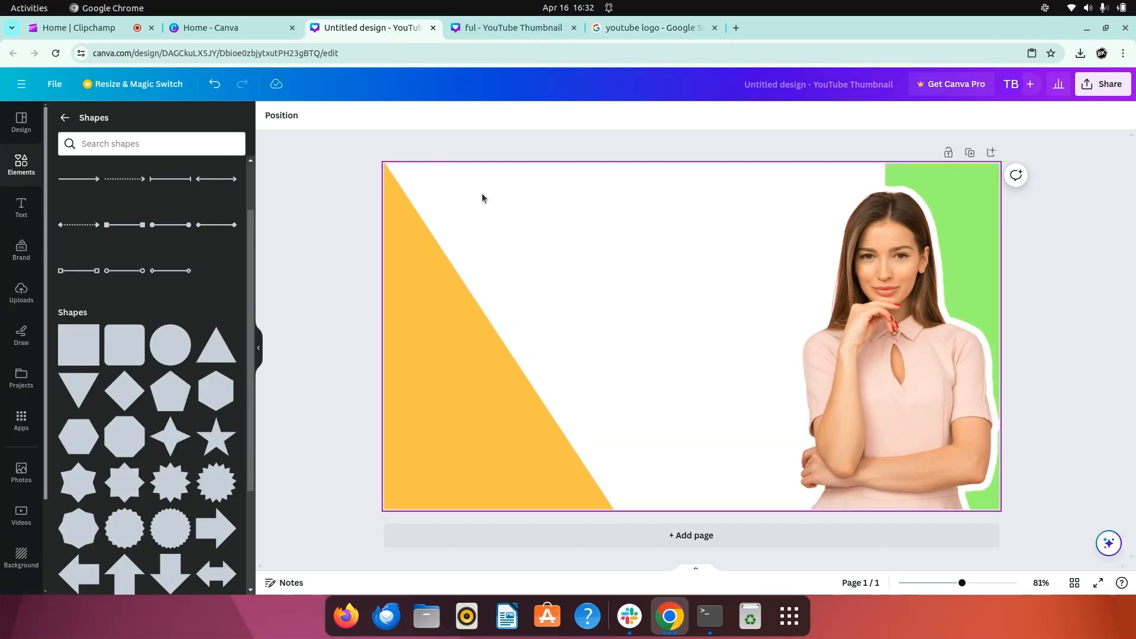
{"action": "right_click", "coordinate": [482, 194]}
{"action": "left_click", "coordinate": [521, 263]}
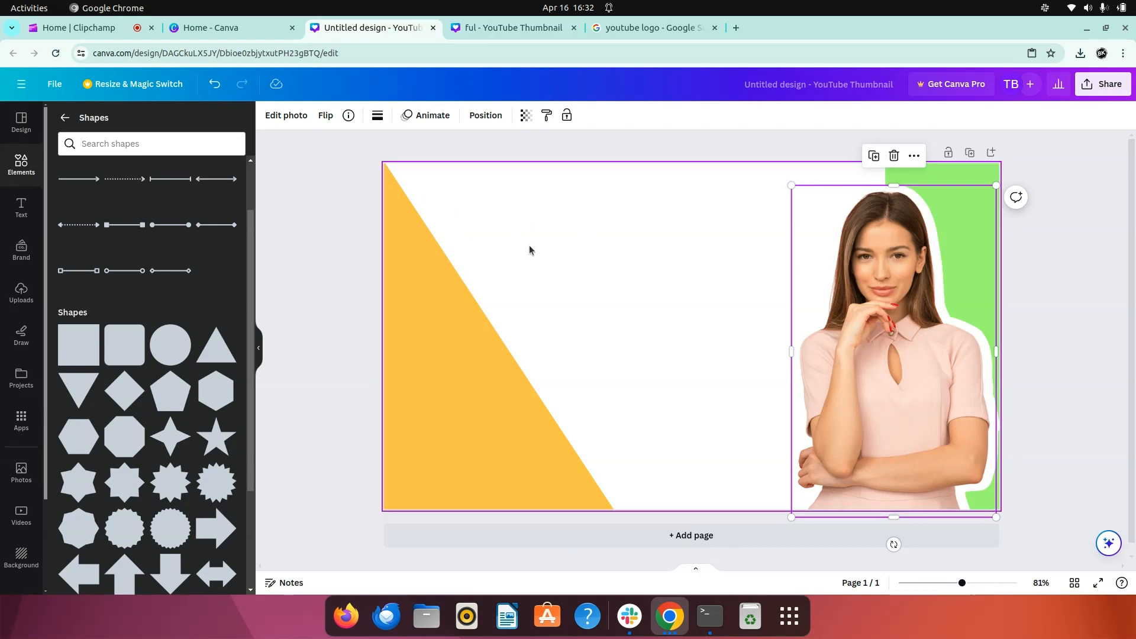
{"action": "left_click", "coordinate": [651, 28]}
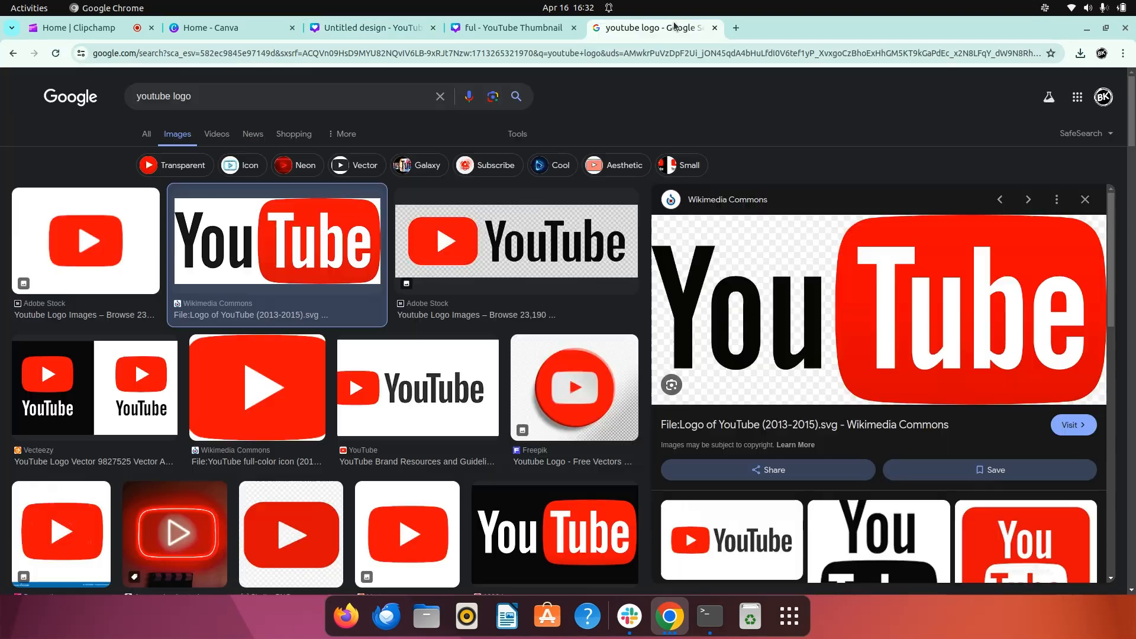
- Copy the previewed black-and-red YouTube logo image from Google Images and paste it onto the Canva thumbnail page
{"action": "right_click", "coordinate": [724, 303]}
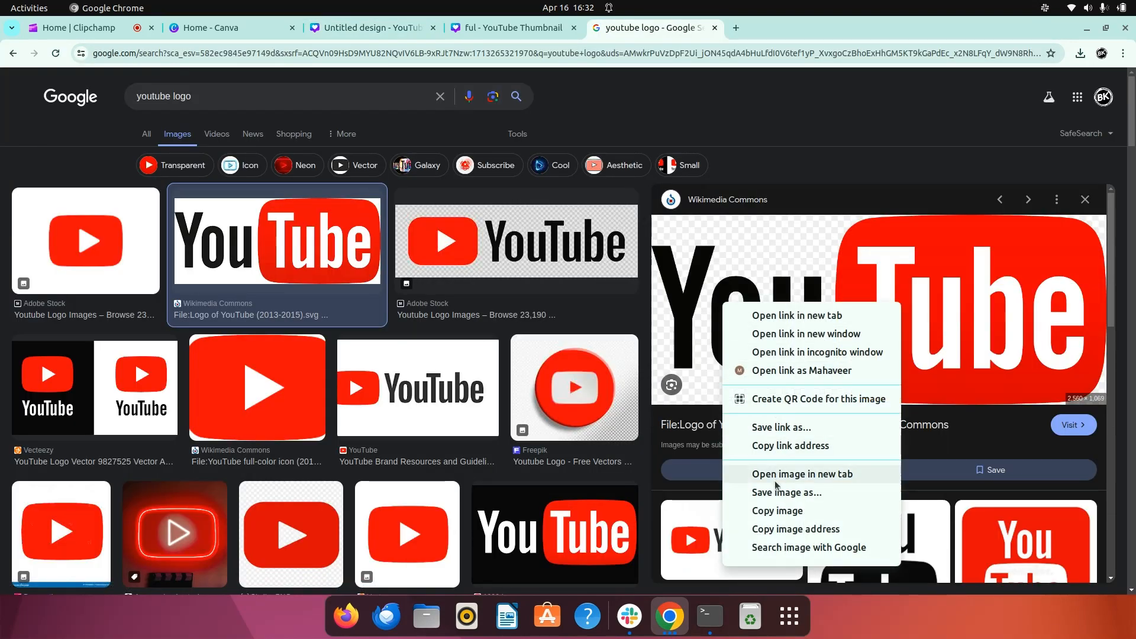
{"action": "left_click", "coordinate": [774, 512]}
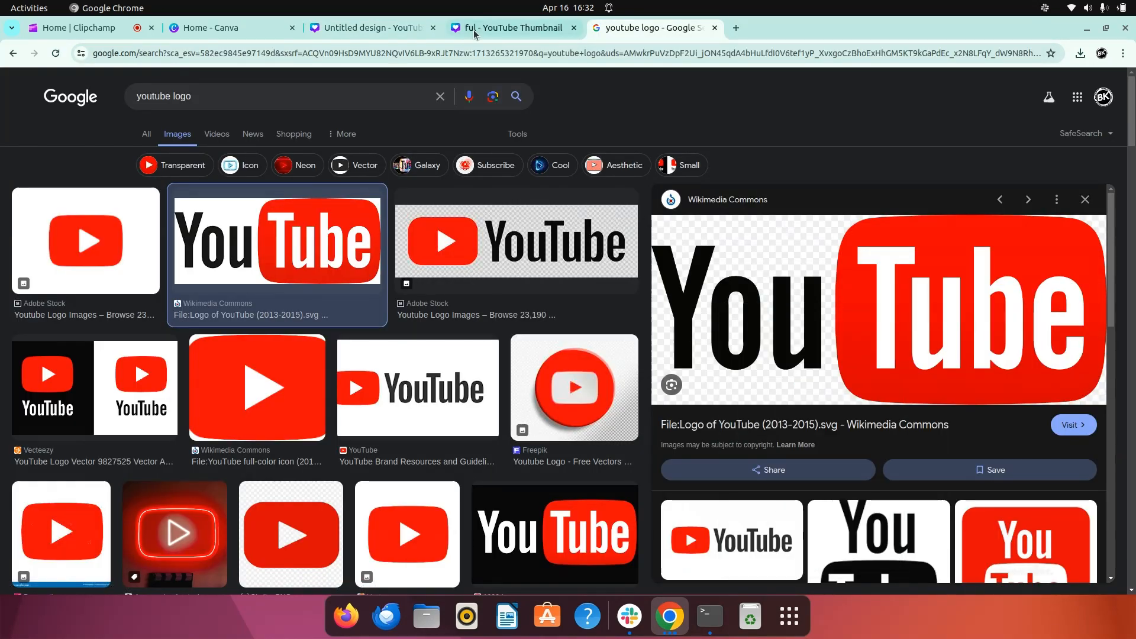
{"action": "left_click", "coordinate": [357, 30]}
{"action": "right_click", "coordinate": [587, 236]}
{"action": "left_click", "coordinate": [624, 312]}
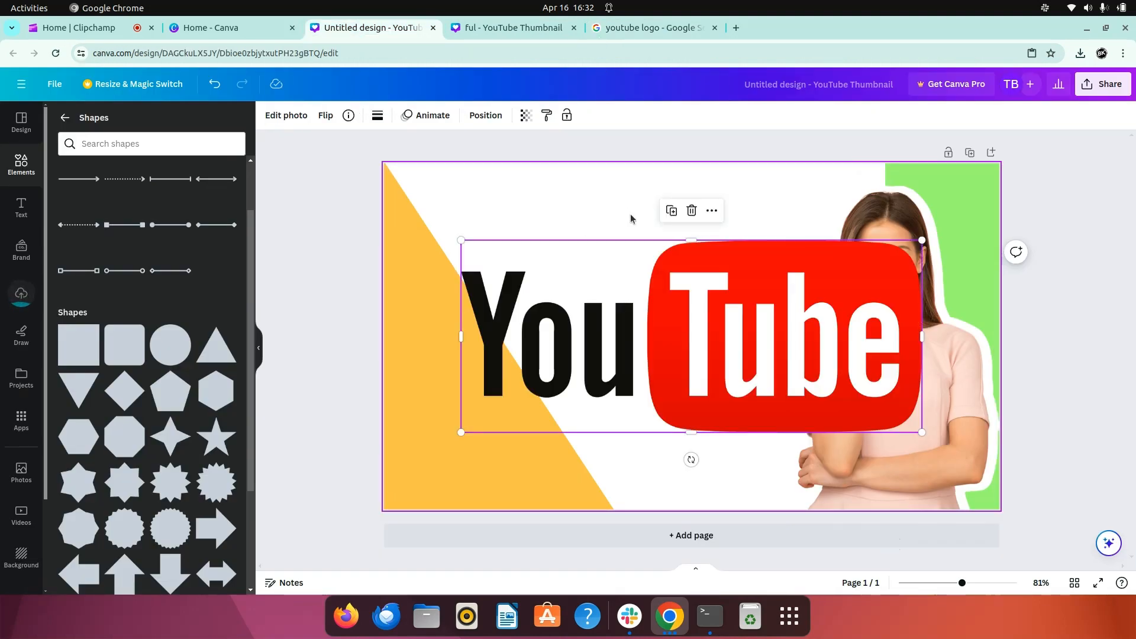
- Shrink the YouTube logo and place it near the page's upper edge, between the orange shape and the woman
{"action": "left_click_drag", "start_coordinate": [461, 434], "coordinate": [655, 345]}
{"action": "left_click_drag", "start_coordinate": [820, 288], "coordinate": [690, 232]}
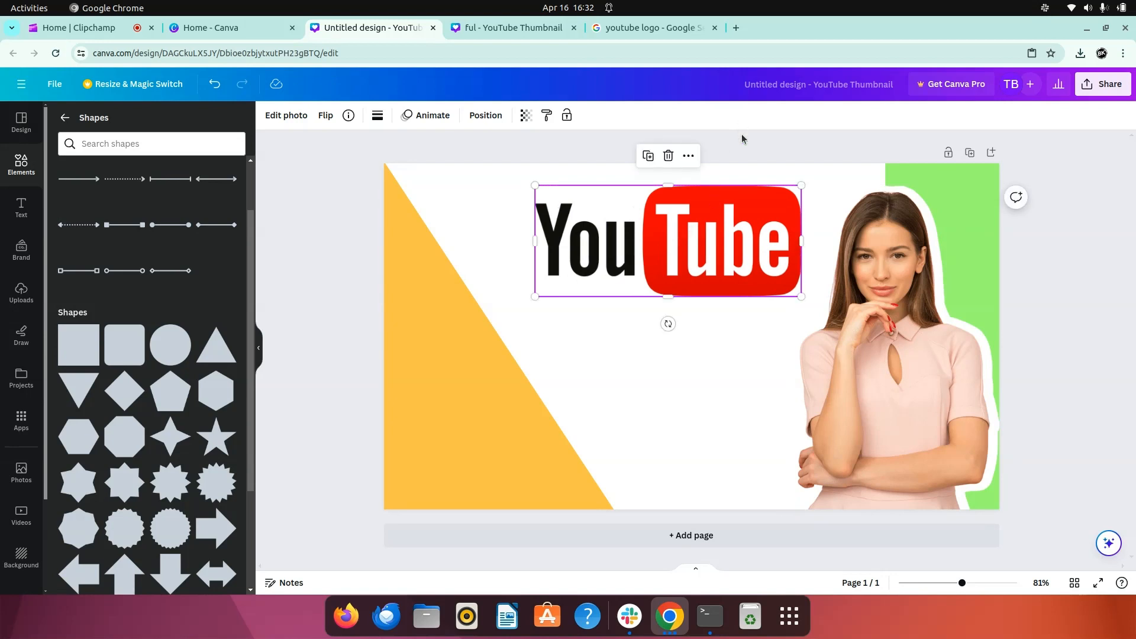
{"action": "left_click", "coordinate": [743, 139]}
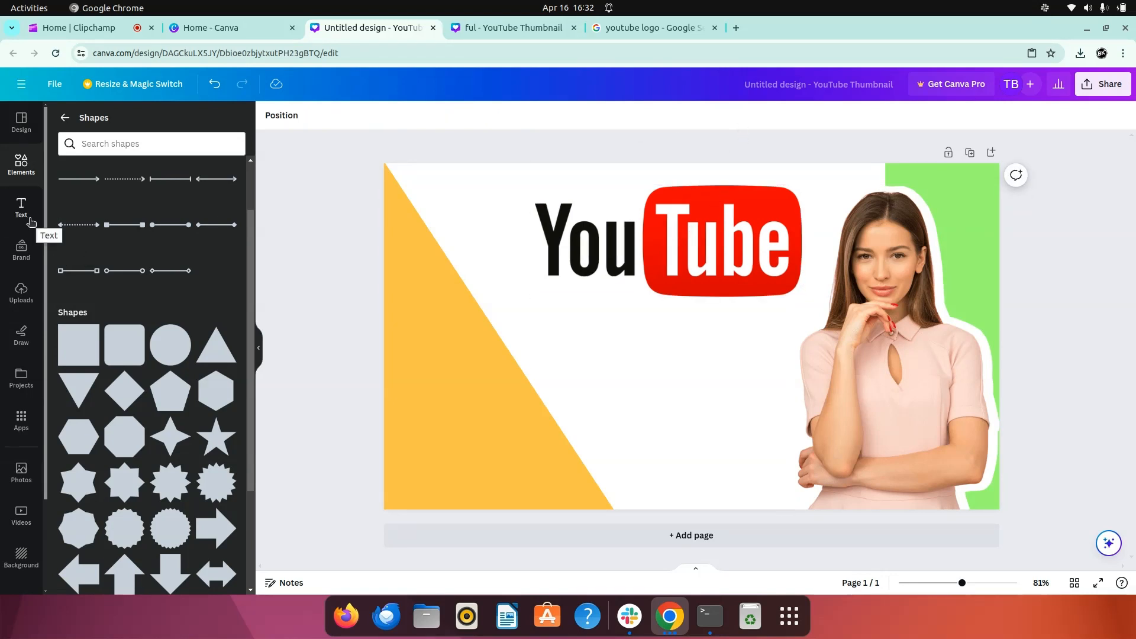
- Search the elements library for "subscribe" and limit the results to graphics
{"action": "left_click", "coordinate": [65, 118]}
{"action": "left_click", "coordinate": [127, 122]}
{"action": "type", "text": "s"}
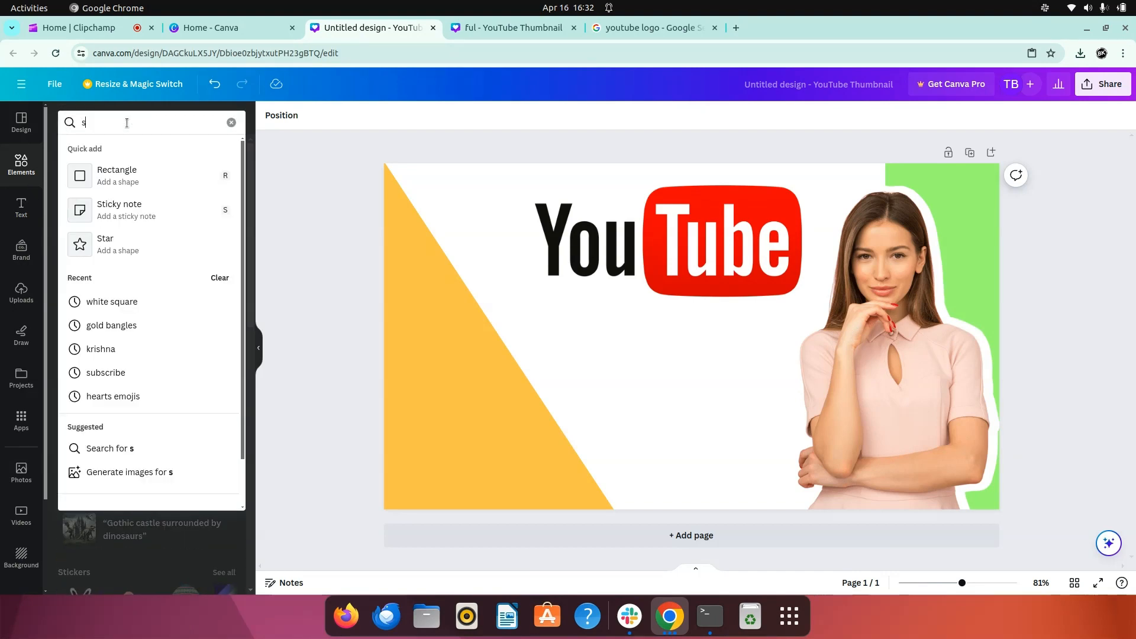
{"action": "type", "text": "ubscrib"}
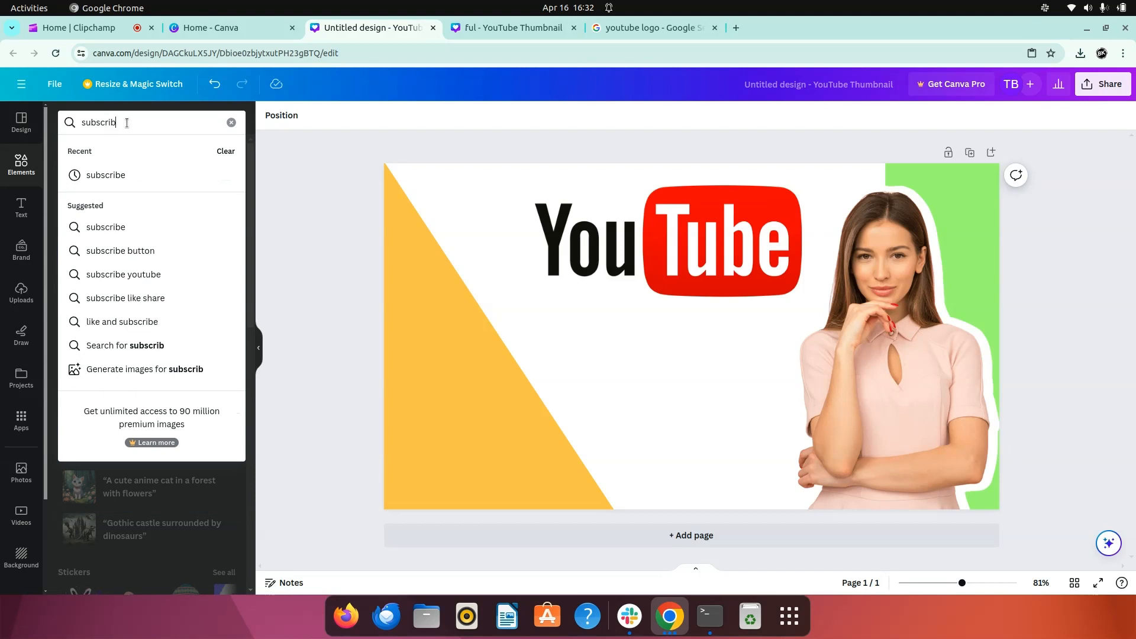
{"action": "type", "text": "e"}
{"action": "key", "text": "Return"}
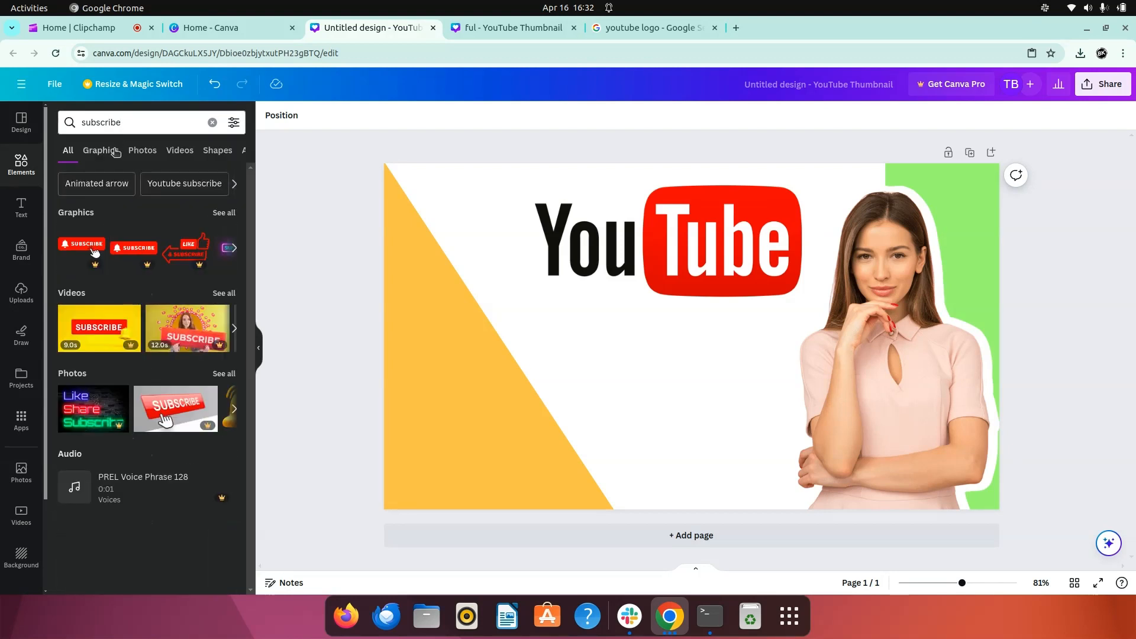
{"action": "left_click", "coordinate": [113, 155]}
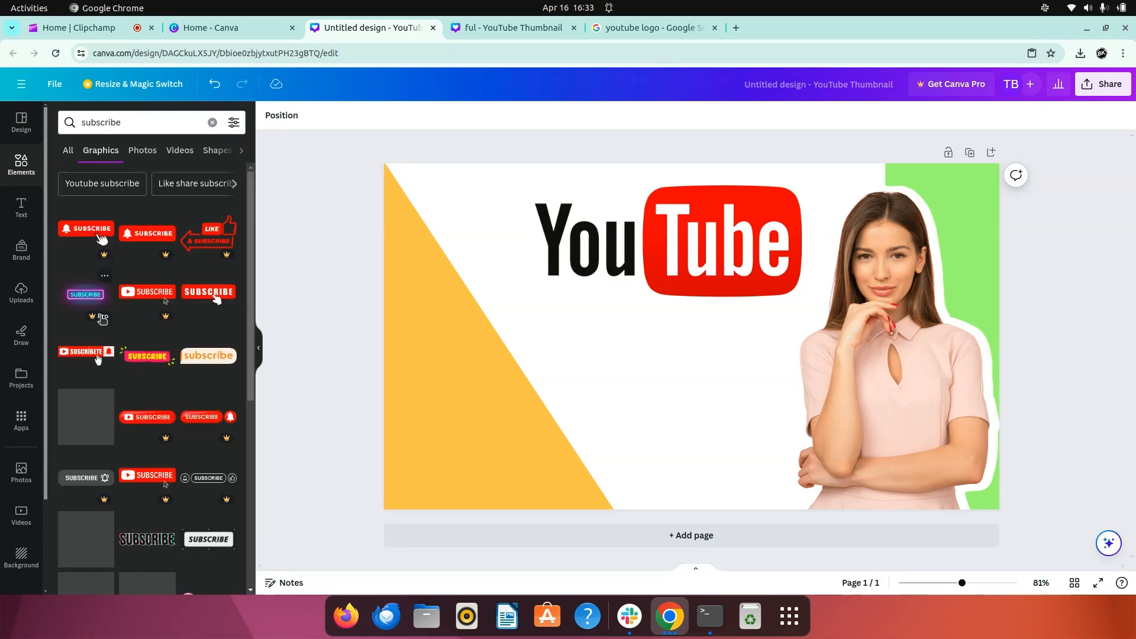
- Add the purple and orange "Click to SUBSCRIBE" graphic and shrink it into the page's lower-left corner over the orange shape
{"action": "scroll", "coordinate": [154, 410], "scroll_direction": "down", "scroll_amount": 3}
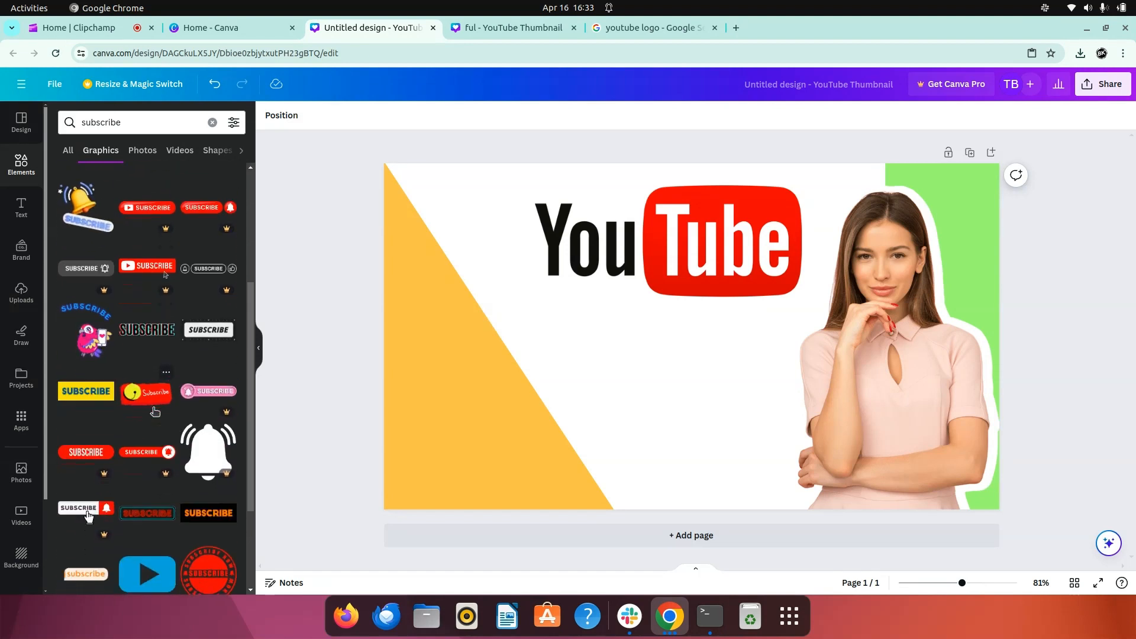
{"action": "scroll", "coordinate": [155, 412], "scroll_direction": "down", "scroll_amount": 3}
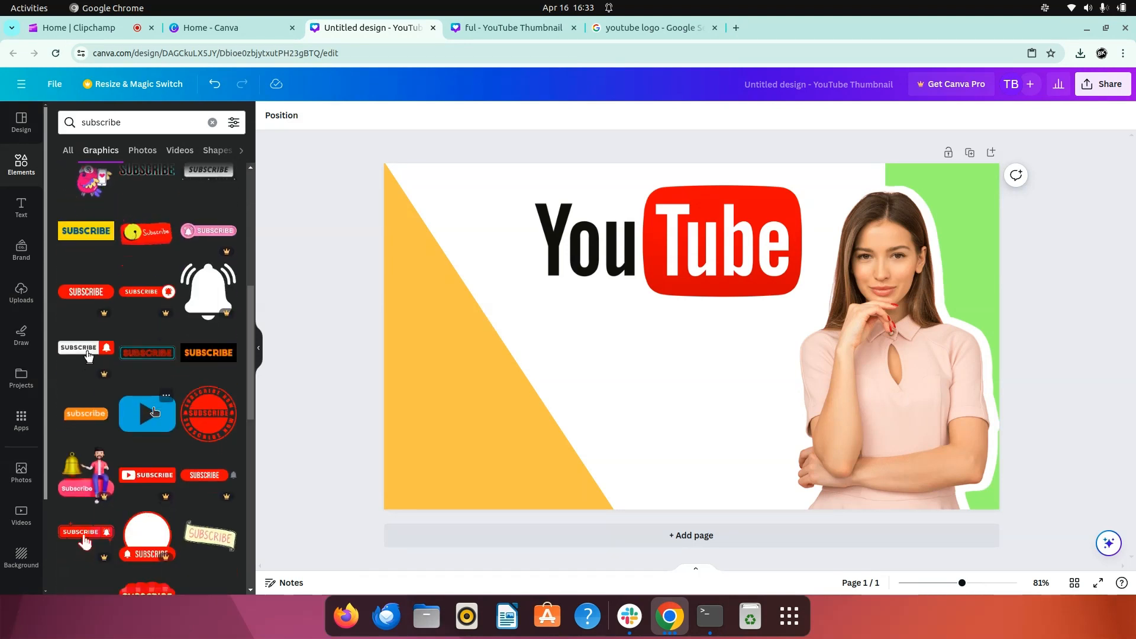
{"action": "scroll", "coordinate": [154, 412], "scroll_direction": "down", "scroll_amount": 2}
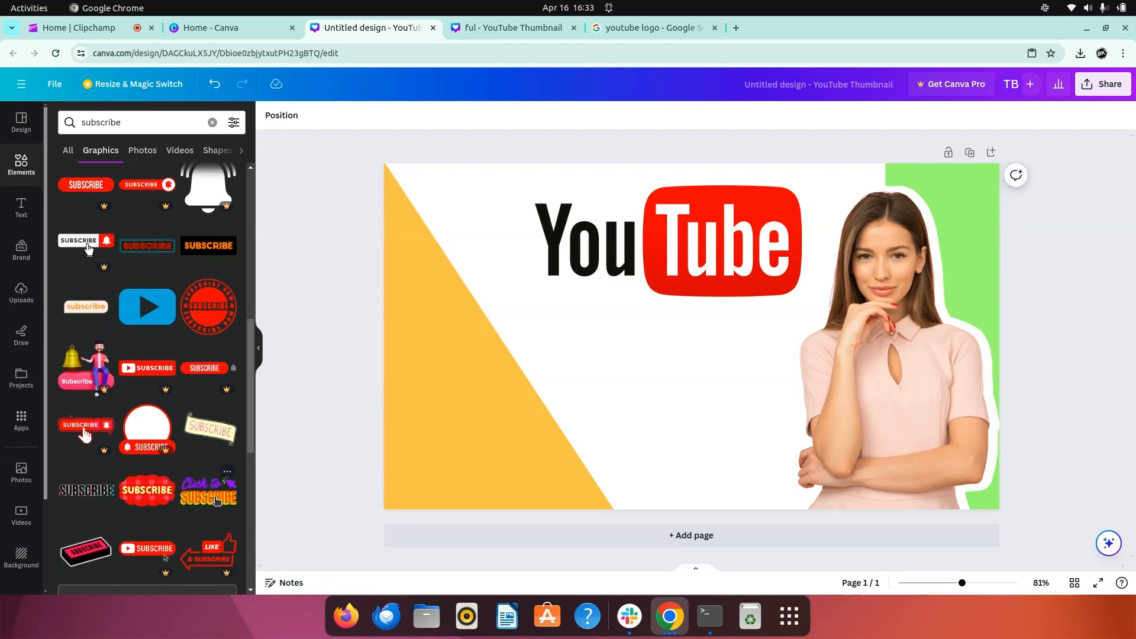
{"action": "left_click", "coordinate": [215, 489]}
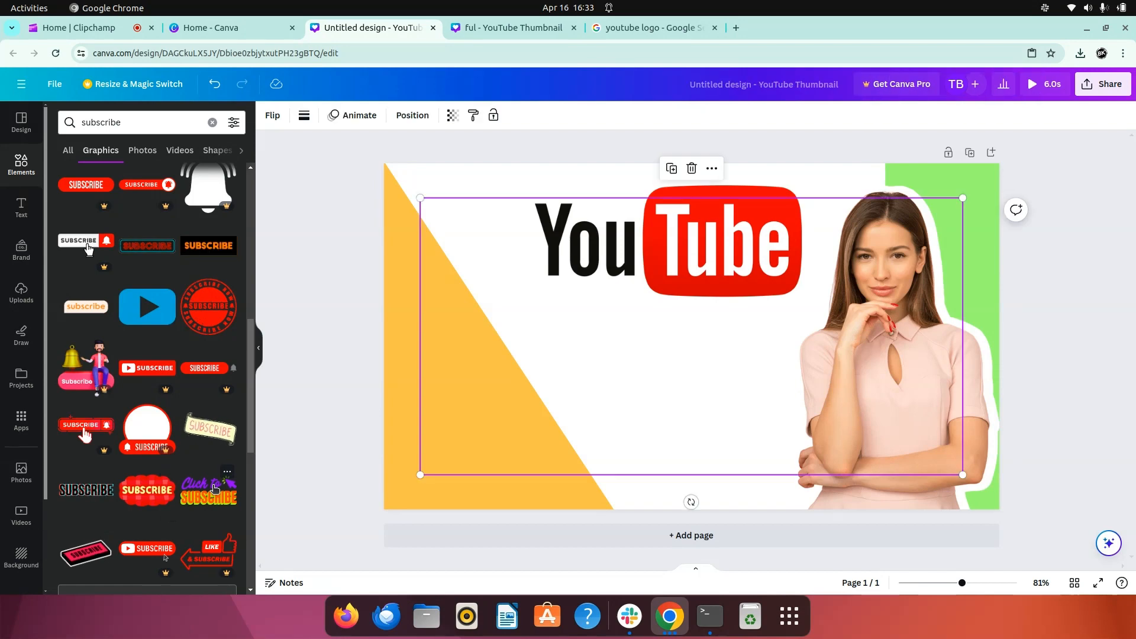
{"action": "left_click_drag", "start_coordinate": [421, 475], "coordinate": [737, 386]}
{"action": "left_click_drag", "start_coordinate": [840, 320], "coordinate": [566, 468]}
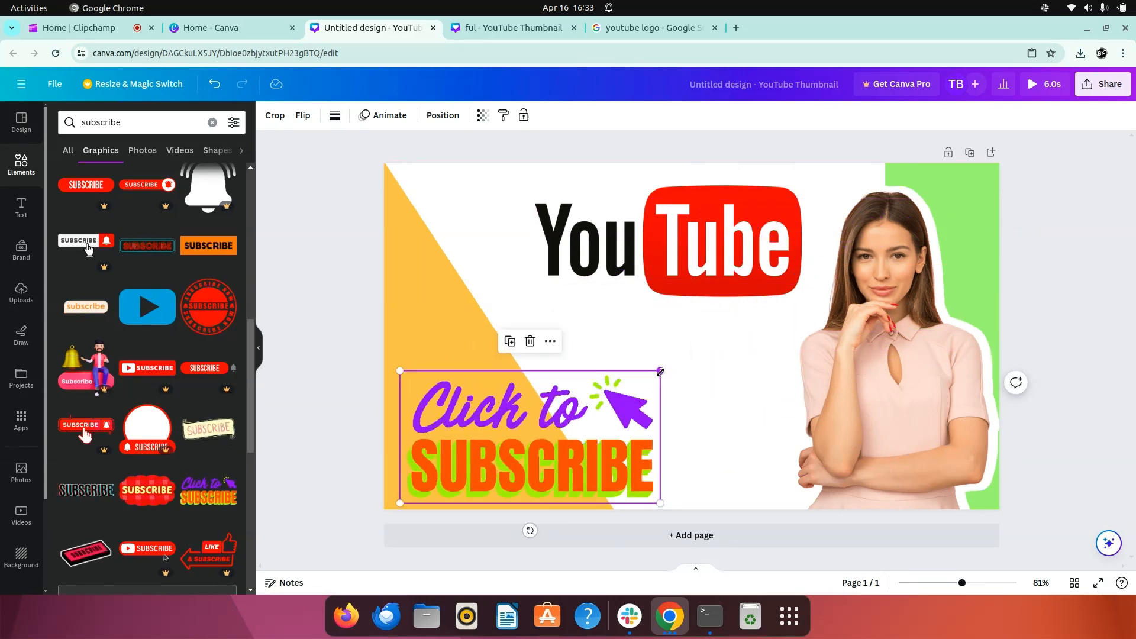
{"action": "left_click_drag", "start_coordinate": [665, 371], "coordinate": [547, 422]}
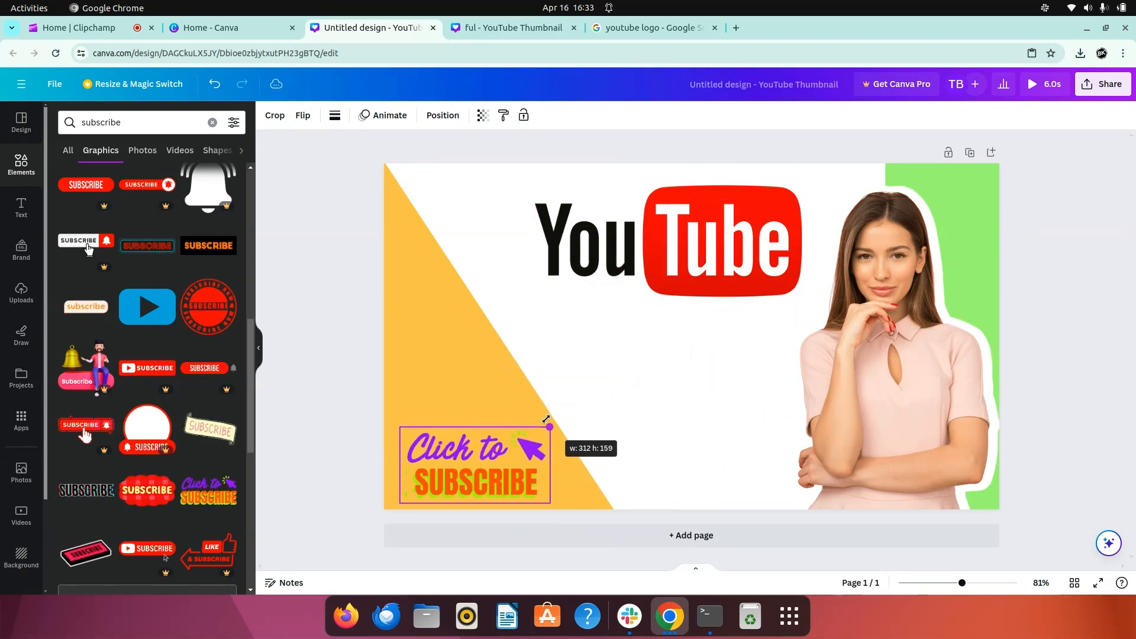
{"action": "left_click", "coordinate": [655, 379]}
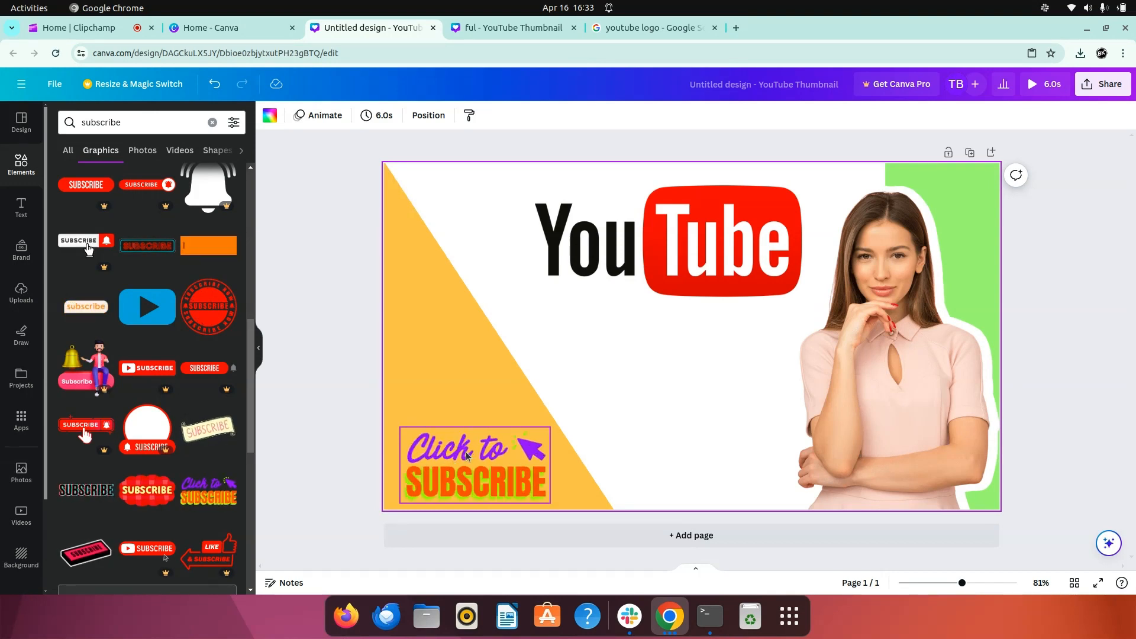
- Add the slanted "Thank you!" font combination, shrink it and place it just below the YouTube logo
{"action": "scroll", "coordinate": [157, 341], "scroll_direction": "up", "scroll_amount": 10}
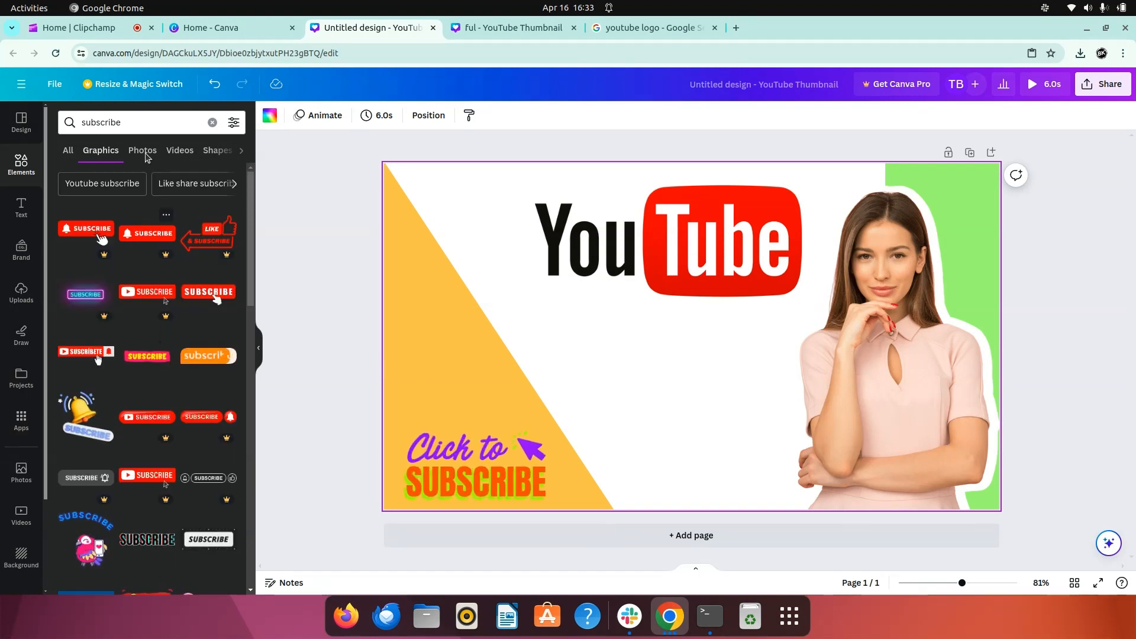
{"action": "left_click", "coordinate": [23, 207]}
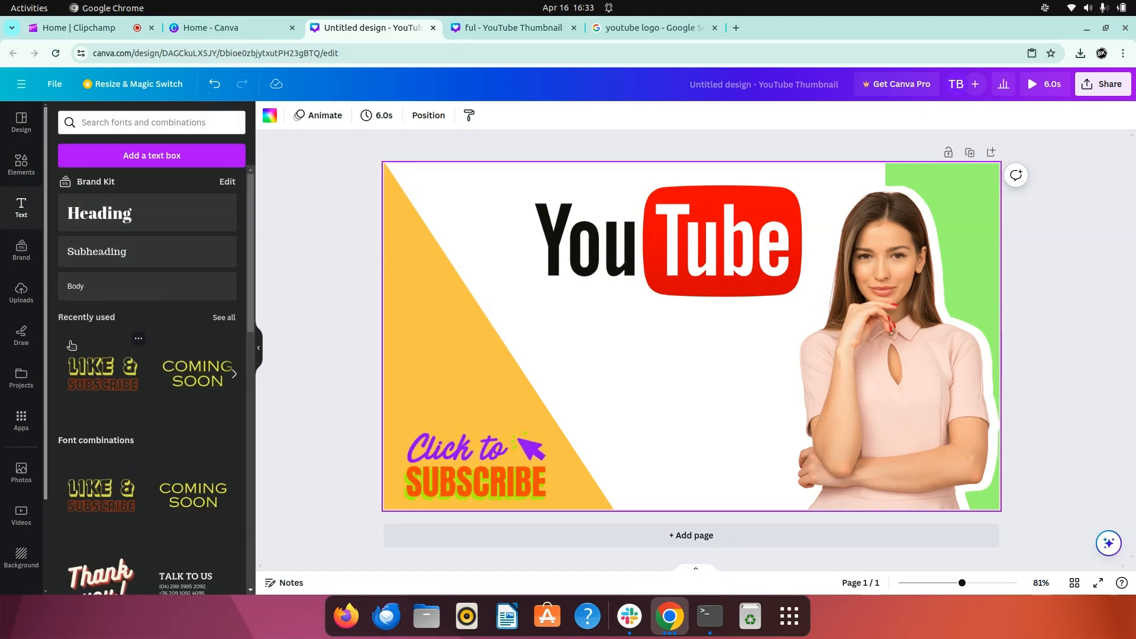
{"action": "scroll", "coordinate": [102, 482], "scroll_direction": "down", "scroll_amount": 3}
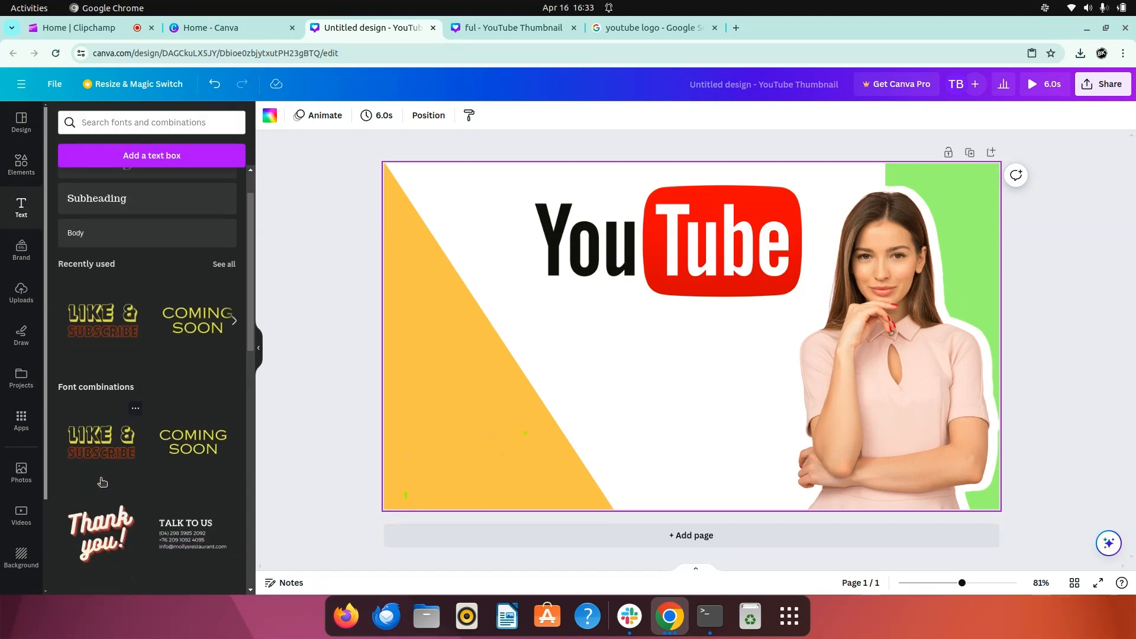
{"action": "left_click", "coordinate": [99, 518]}
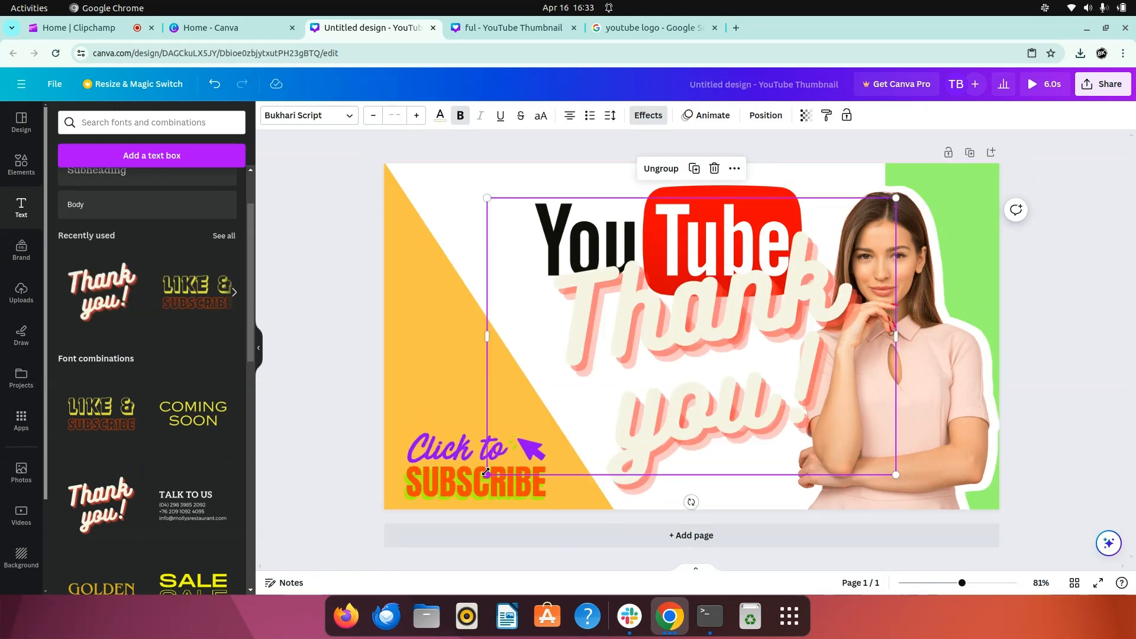
{"action": "left_click_drag", "start_coordinate": [489, 471], "coordinate": [640, 377]}
{"action": "left_click_drag", "start_coordinate": [792, 284], "coordinate": [705, 360]}
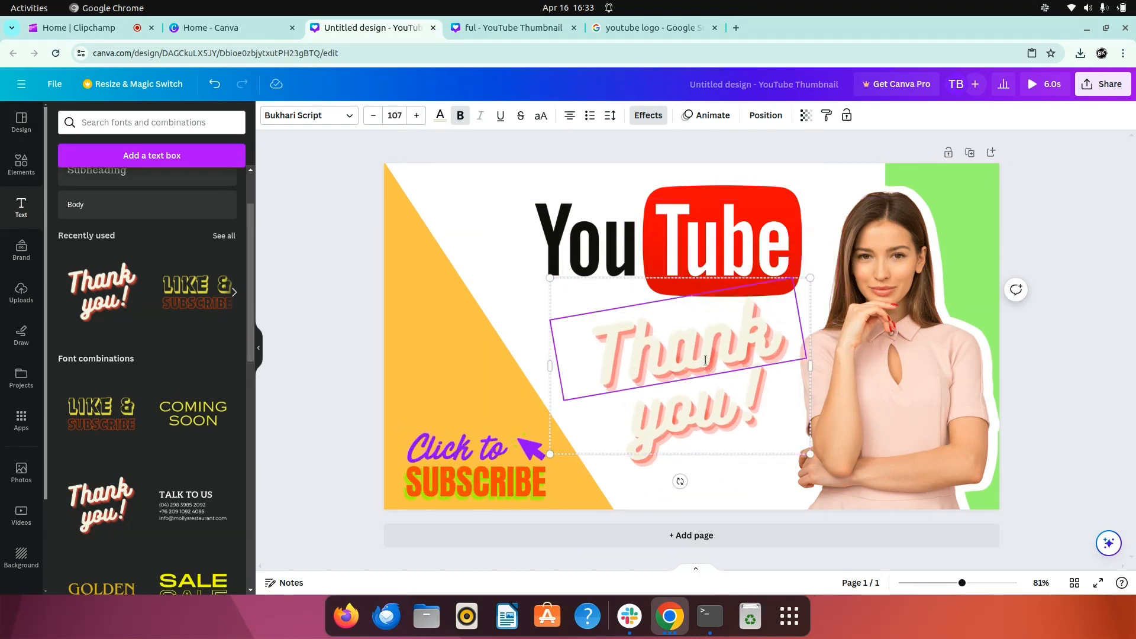
- Replace "Thank" with "How To" and "you!" with "Create" followed by "YouTube Thumbail" on a new line
{"action": "double_click", "coordinate": [706, 359]}
{"action": "type", "text": "How To"}
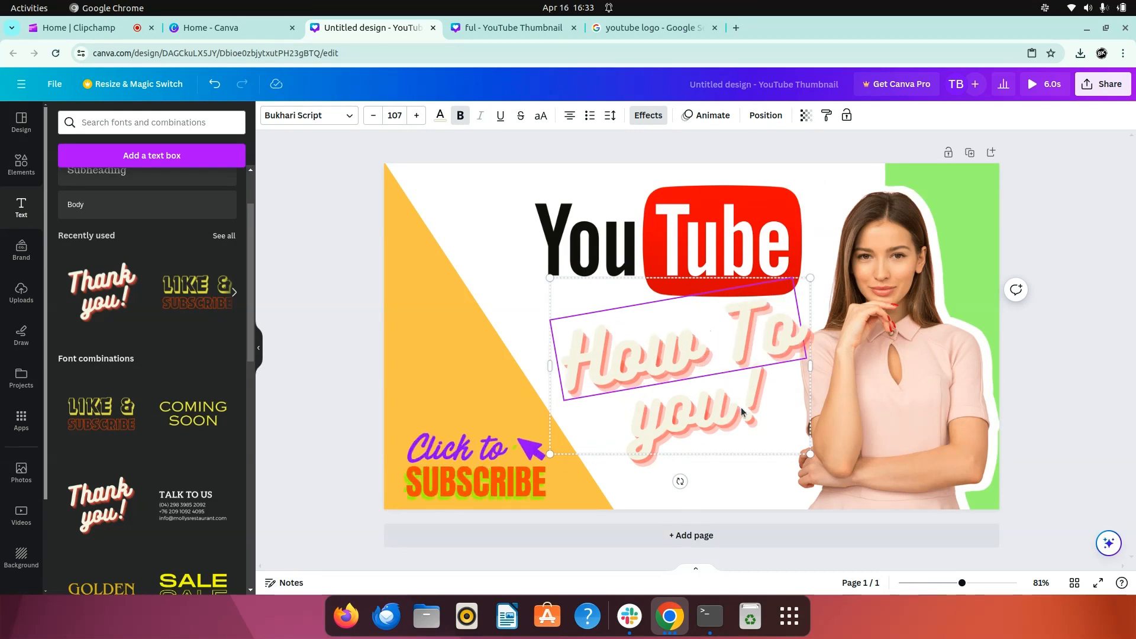
{"action": "double_click", "coordinate": [711, 417]}
{"action": "type", "text": "Create"}
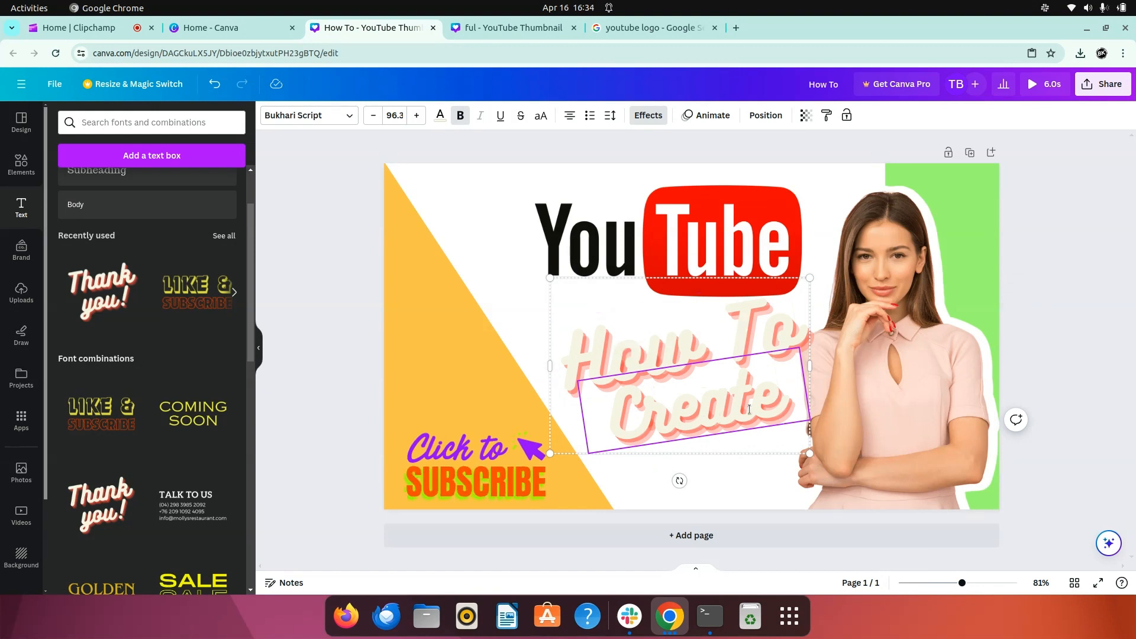
{"action": "key", "text": "Return"}
{"action": "type", "text": "Yout"}
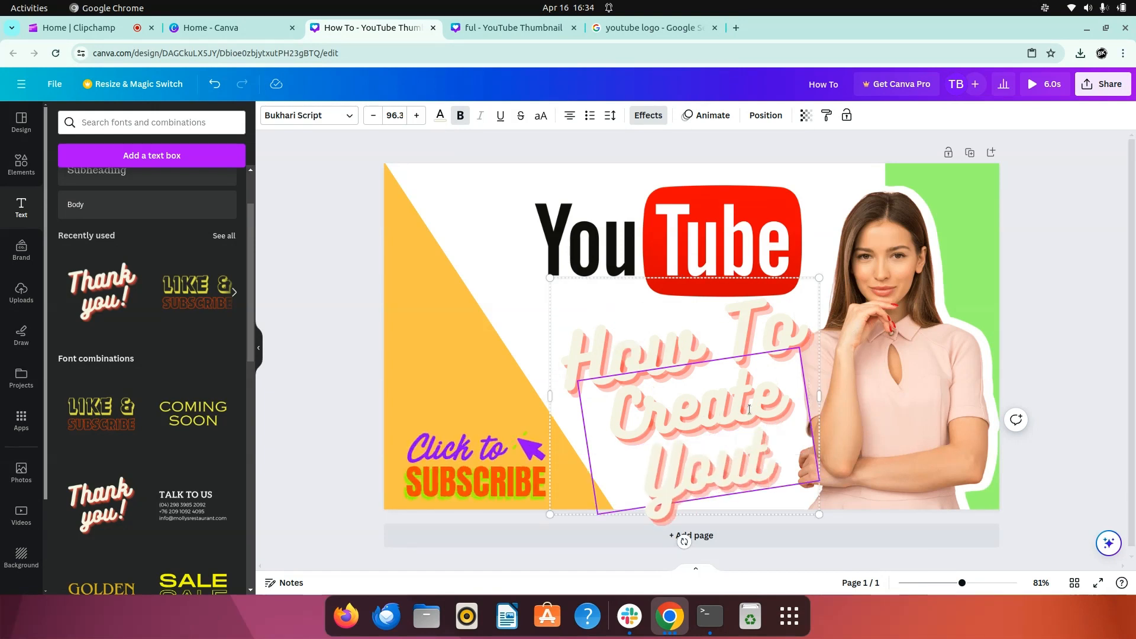
{"action": "key", "text": "BackSpace"}
{"action": "type", "text": "Tu"}
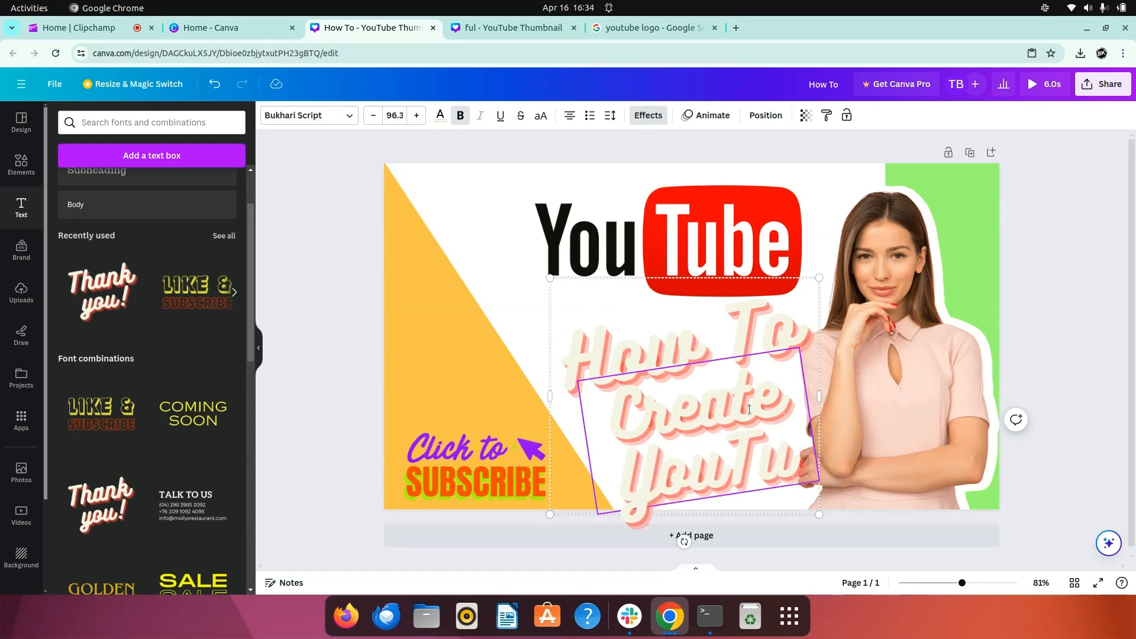
{"action": "type", "text": "be T"}
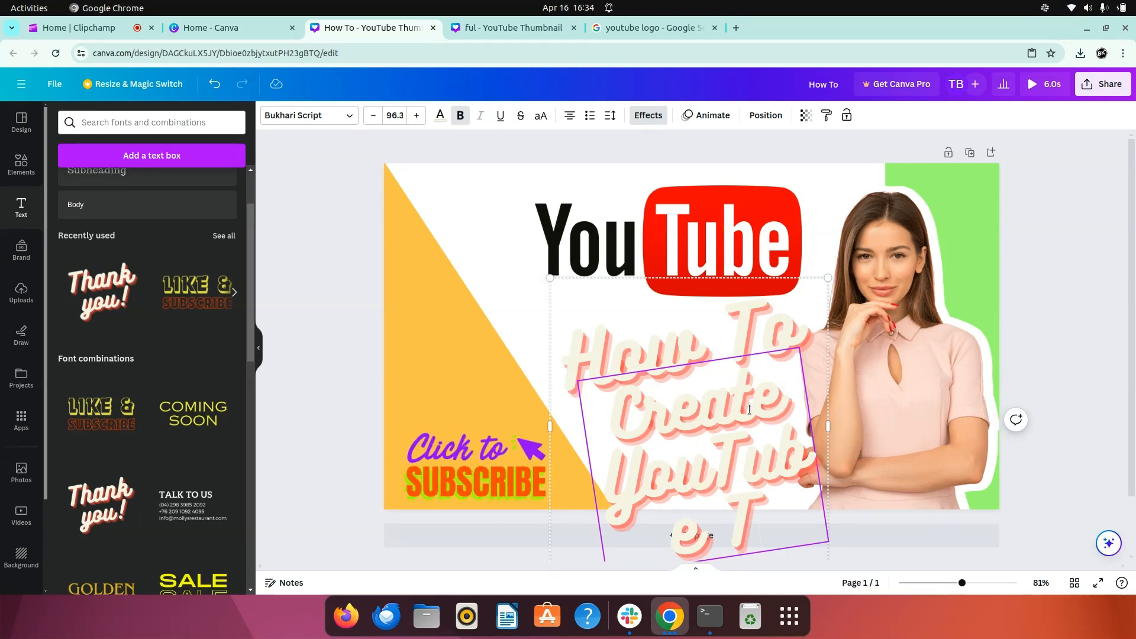
{"action": "type", "text": "humbnail"}
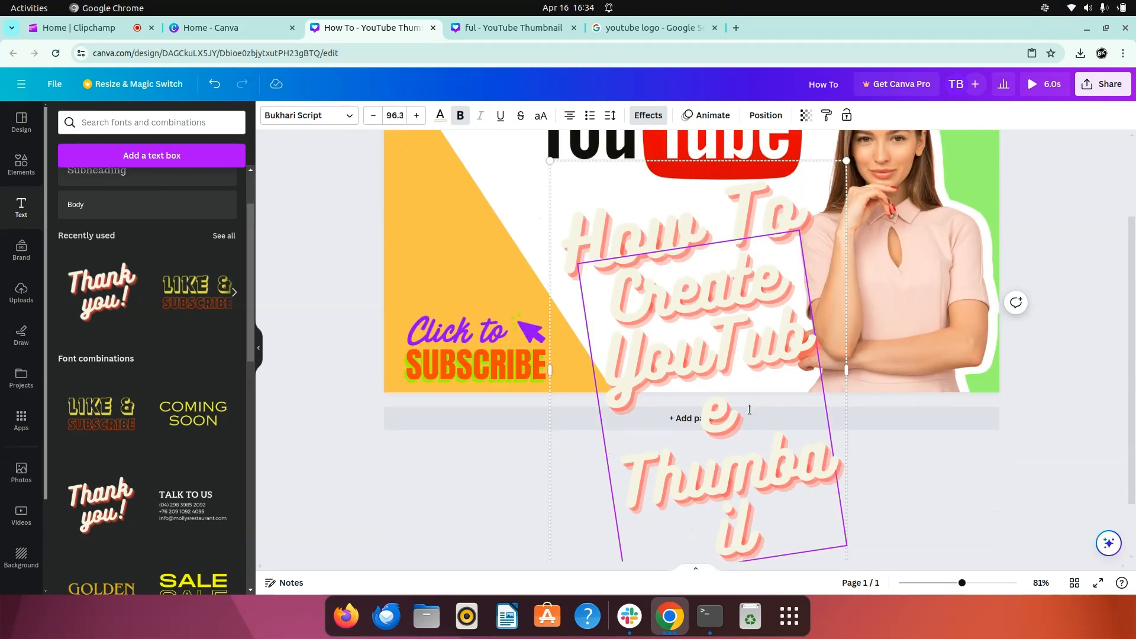
- Widen the title text group on both sides so "YouTube" and "Thumbail" each fit on a single line
{"action": "triple_click", "coordinate": [749, 409]}
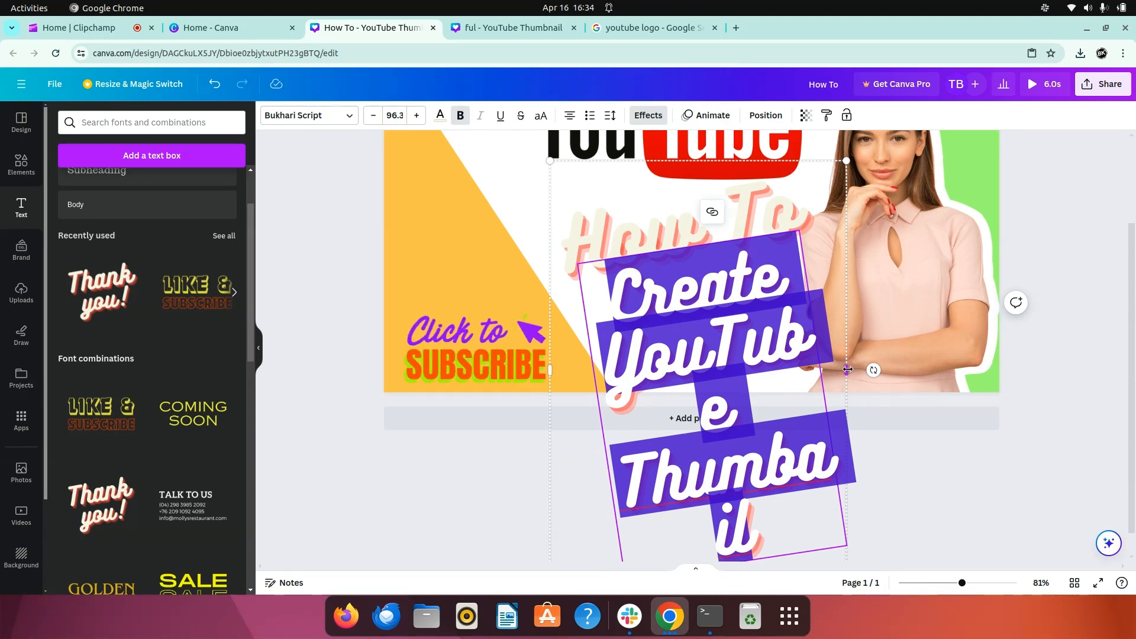
{"action": "left_click_drag", "start_coordinate": [847, 370], "coordinate": [988, 363]}
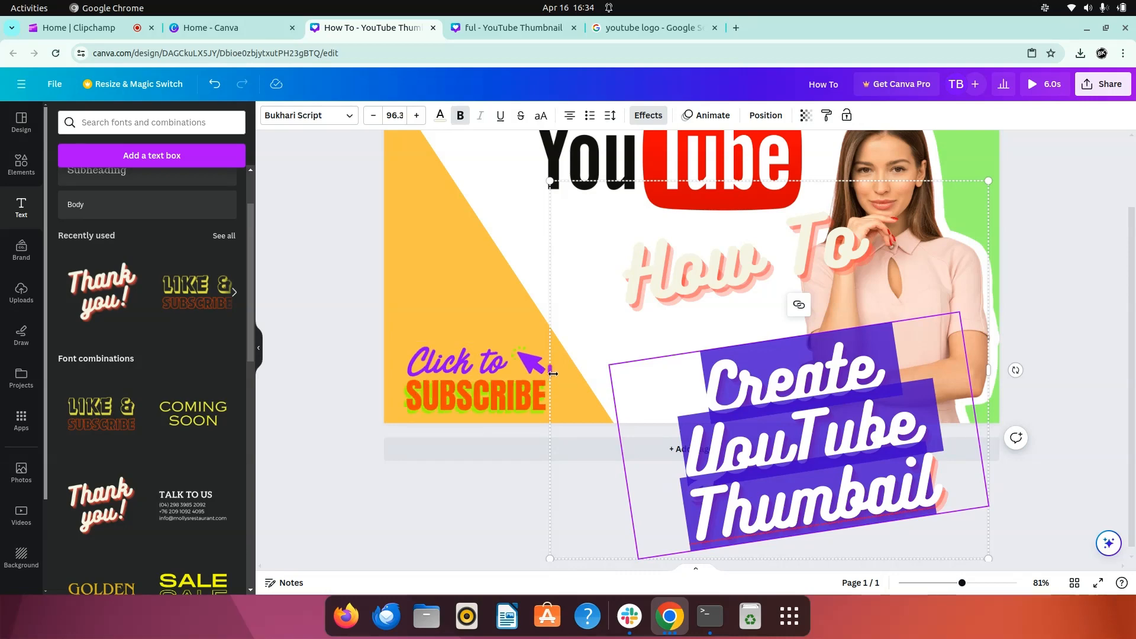
{"action": "left_click_drag", "start_coordinate": [552, 371], "coordinate": [475, 371]}
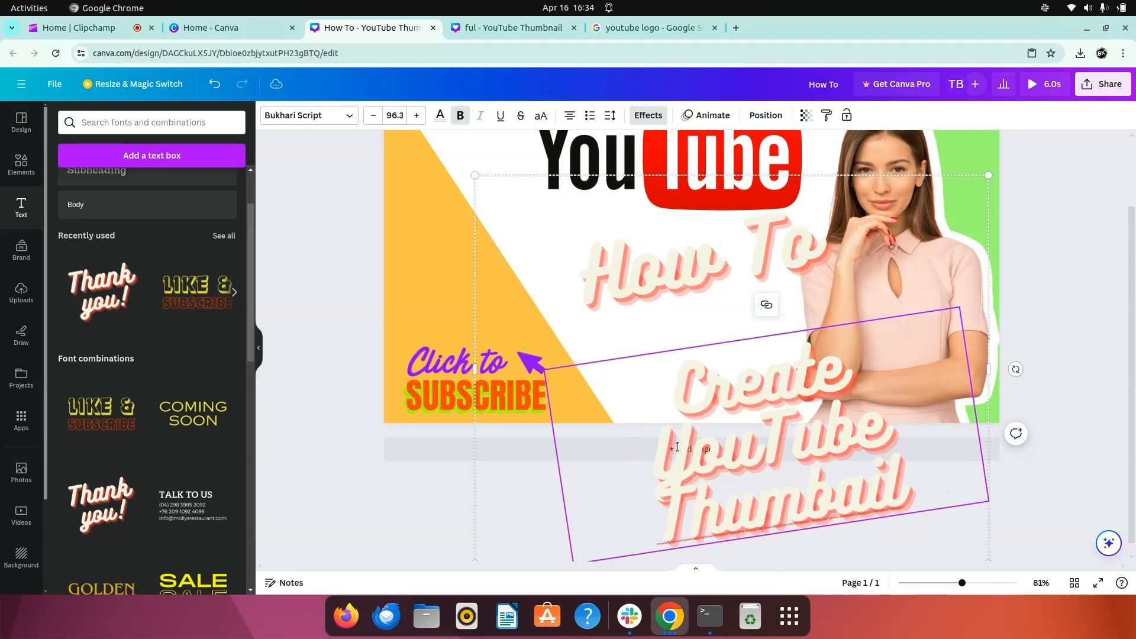
- Reduce the "Create YouTube Thumbail" text to size 89.3 and move the title group up so "How To" overlaps the YouTube logo
{"action": "triple_click", "coordinate": [685, 428]}
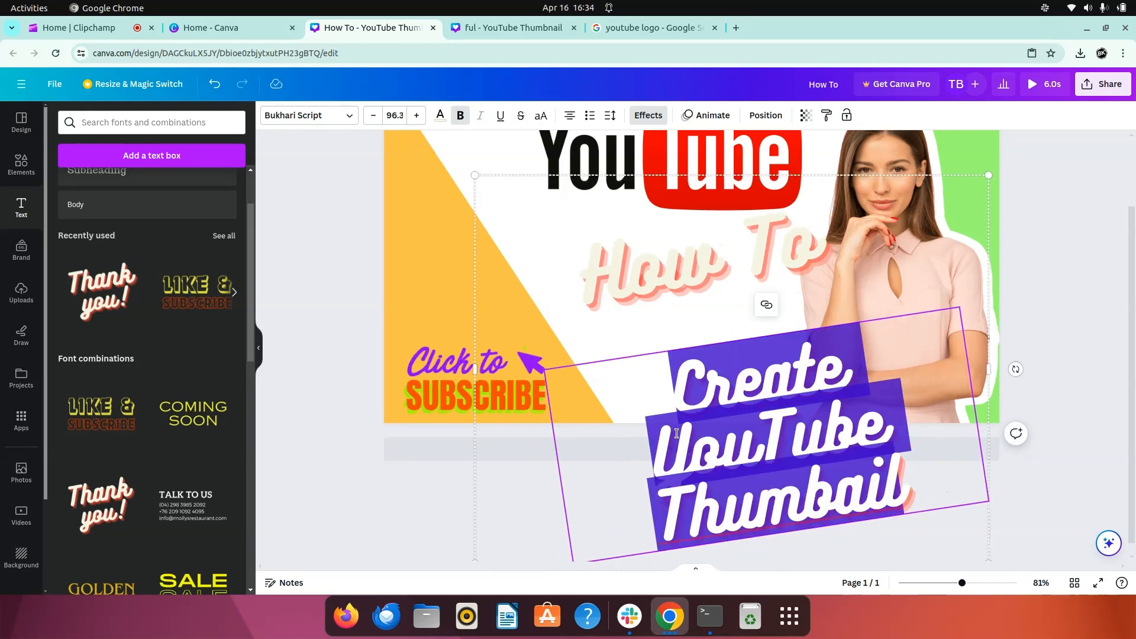
{"action": "left_click", "coordinate": [372, 115]}
{"action": "left_click", "coordinate": [372, 116]}
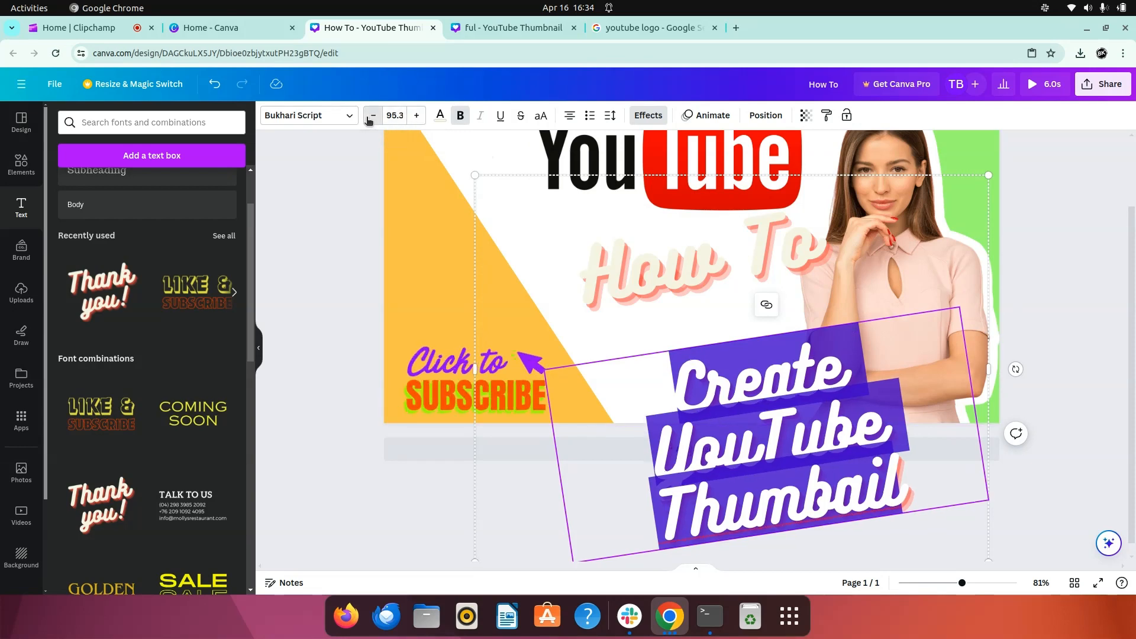
{"action": "left_click", "coordinate": [373, 116]}
{"action": "left_click", "coordinate": [373, 115]}
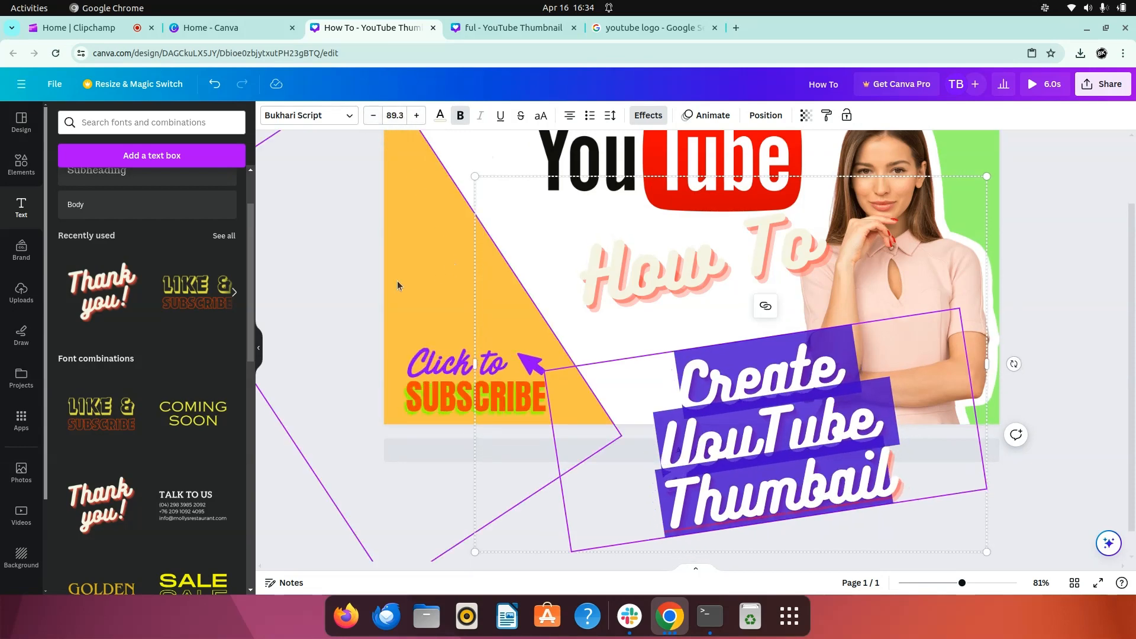
{"action": "left_click", "coordinate": [339, 296]}
{"action": "left_click_drag", "start_coordinate": [655, 378], "coordinate": [606, 283]}
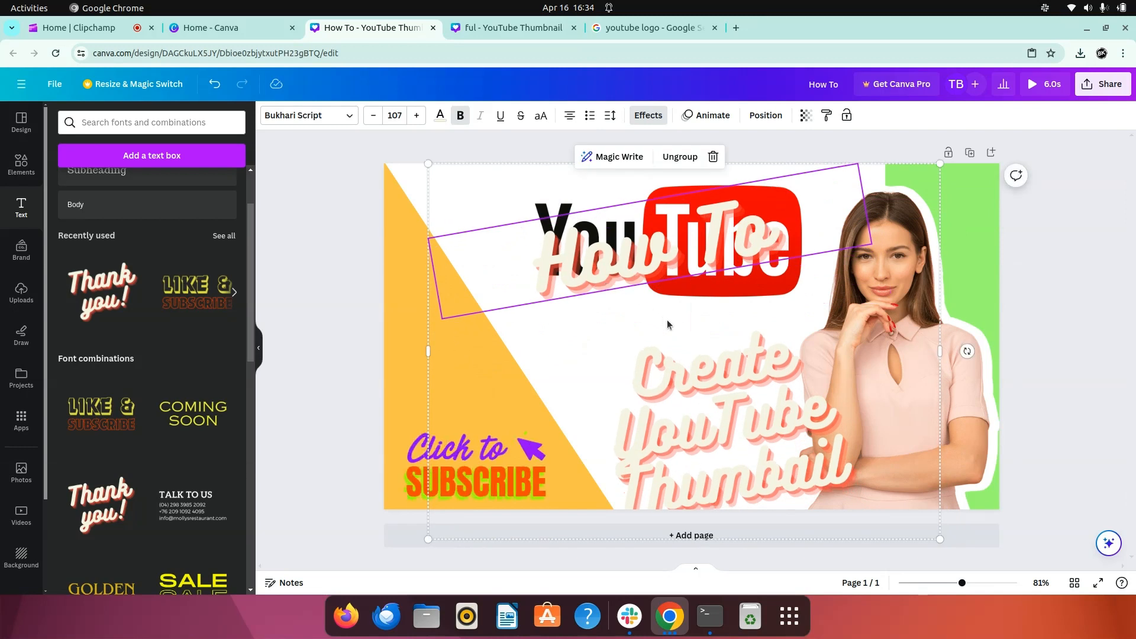
- Cut the word "Create" from the lower title text, leaving "YouTube Thumbail"
{"action": "left_click", "coordinate": [703, 387]}
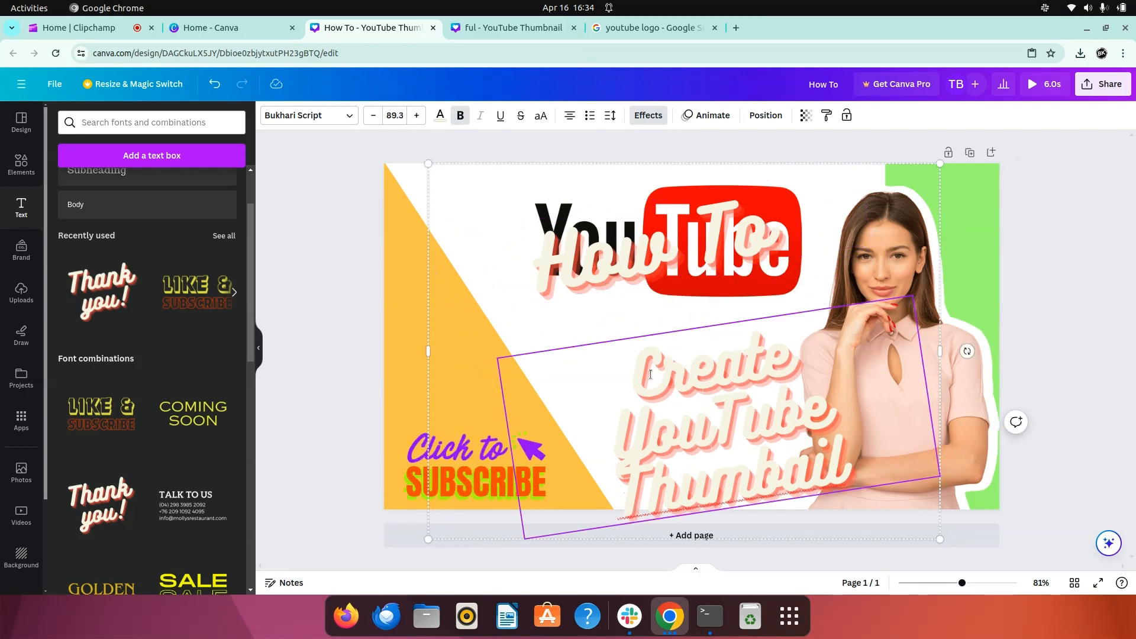
{"action": "left_click_drag", "start_coordinate": [645, 375], "coordinate": [784, 353]}
{"action": "left_click", "coordinate": [741, 352]}
{"action": "double_click", "coordinate": [724, 366]}
{"action": "right_click", "coordinate": [725, 371]}
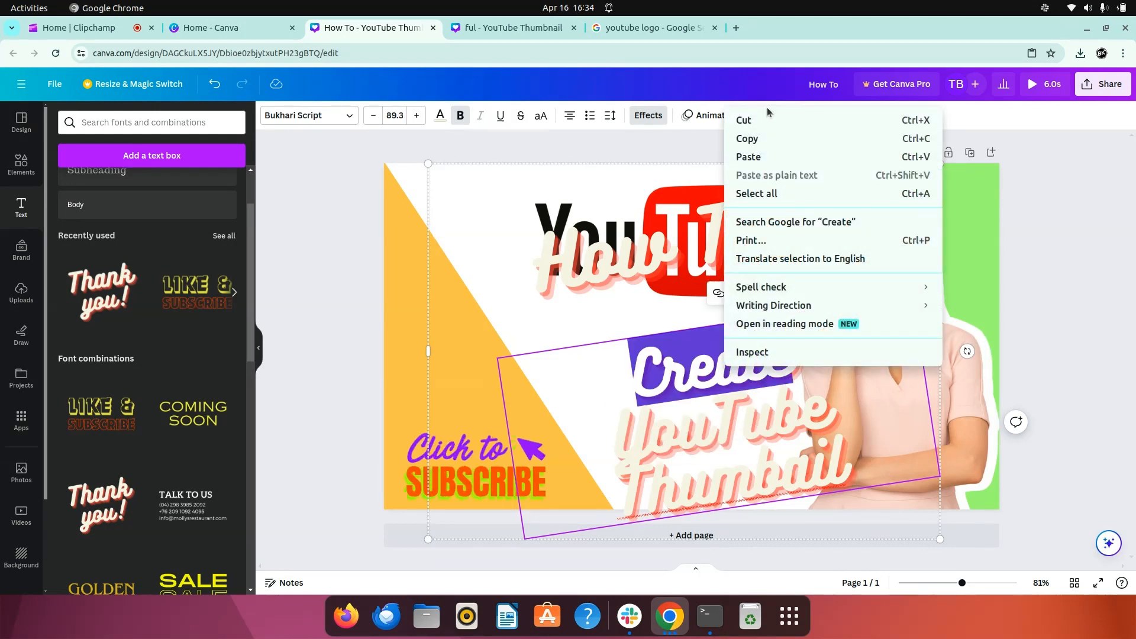
{"action": "left_click", "coordinate": [783, 123]}
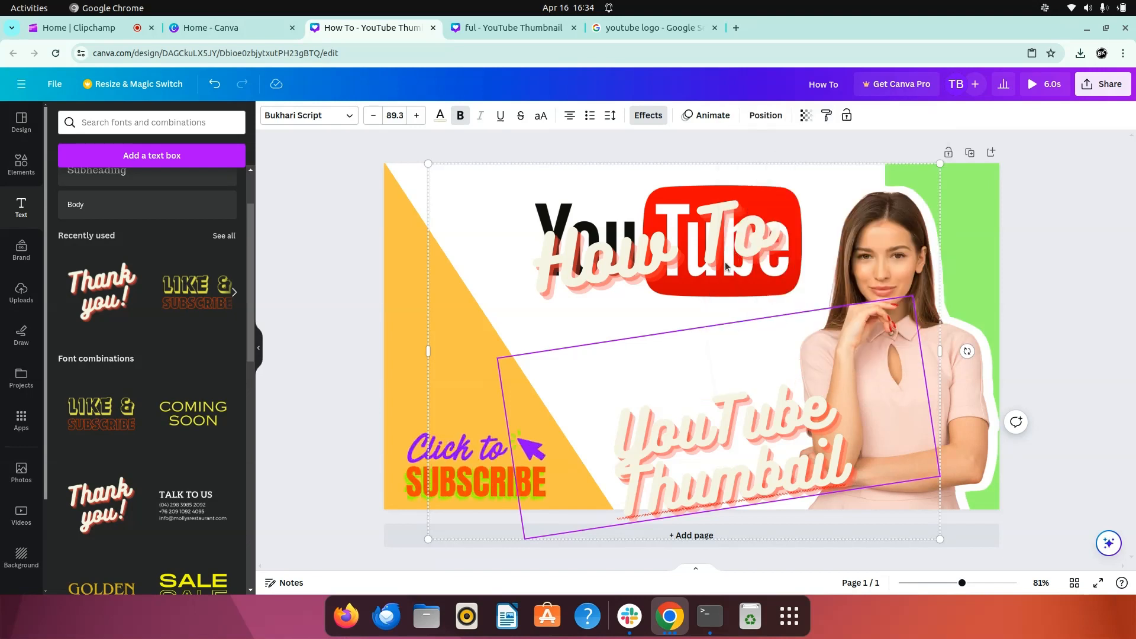